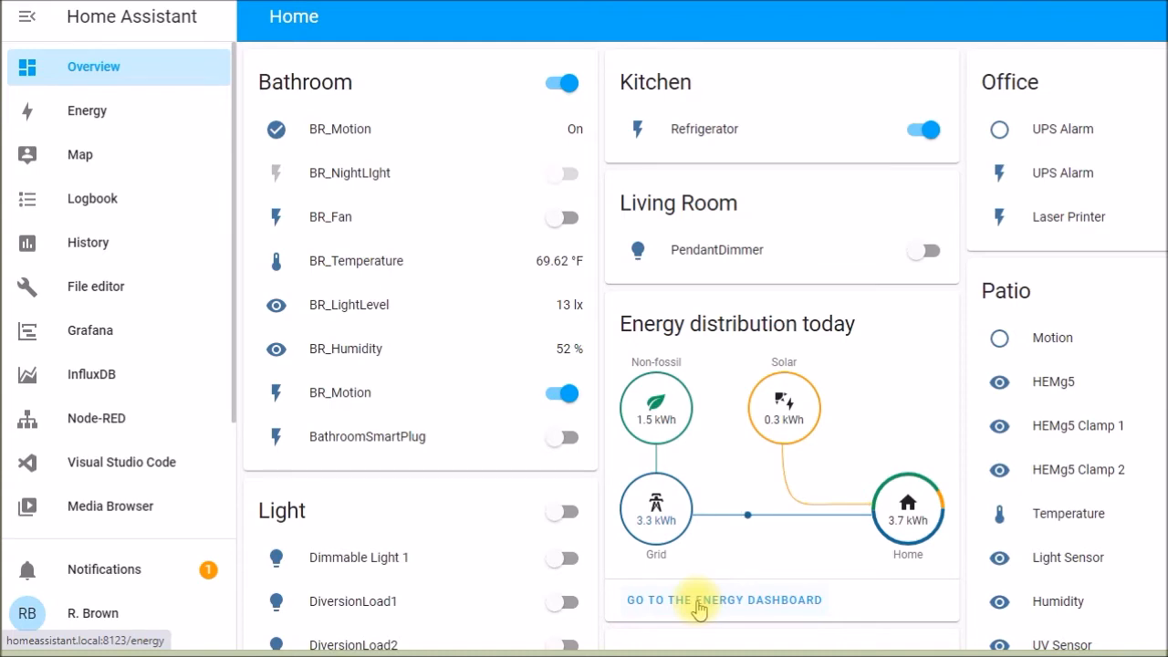
- Open the Energy dashboard and examine the hourly bars in the Energy usage and Solar production charts
left_click(698, 601)
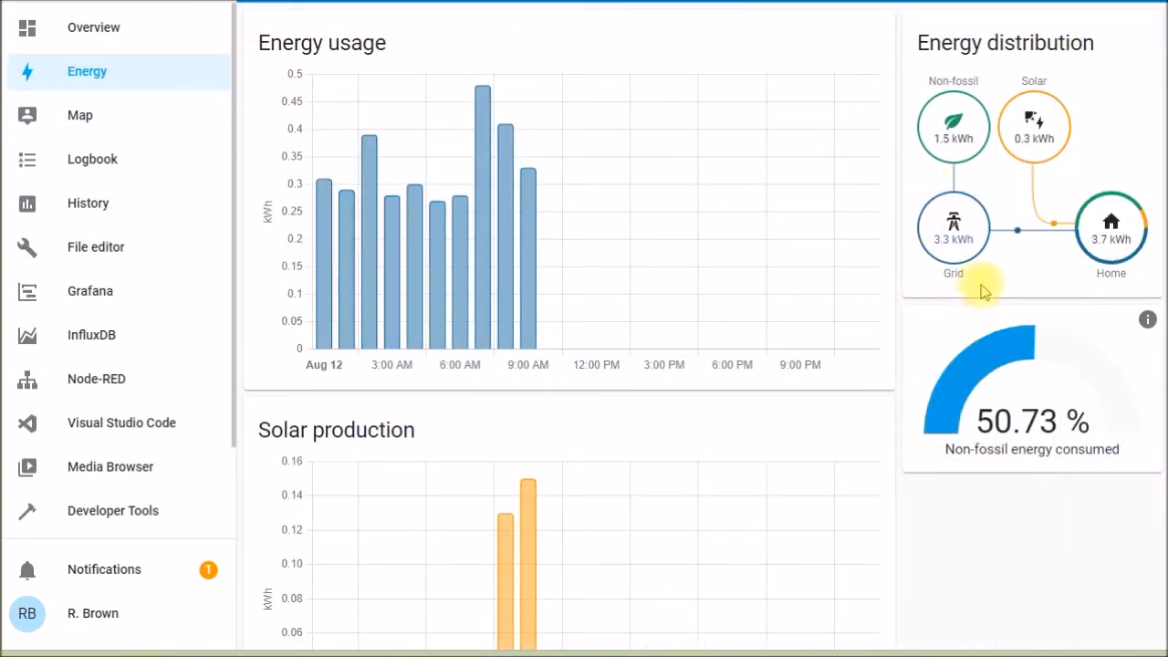
mouse_move(351, 229)
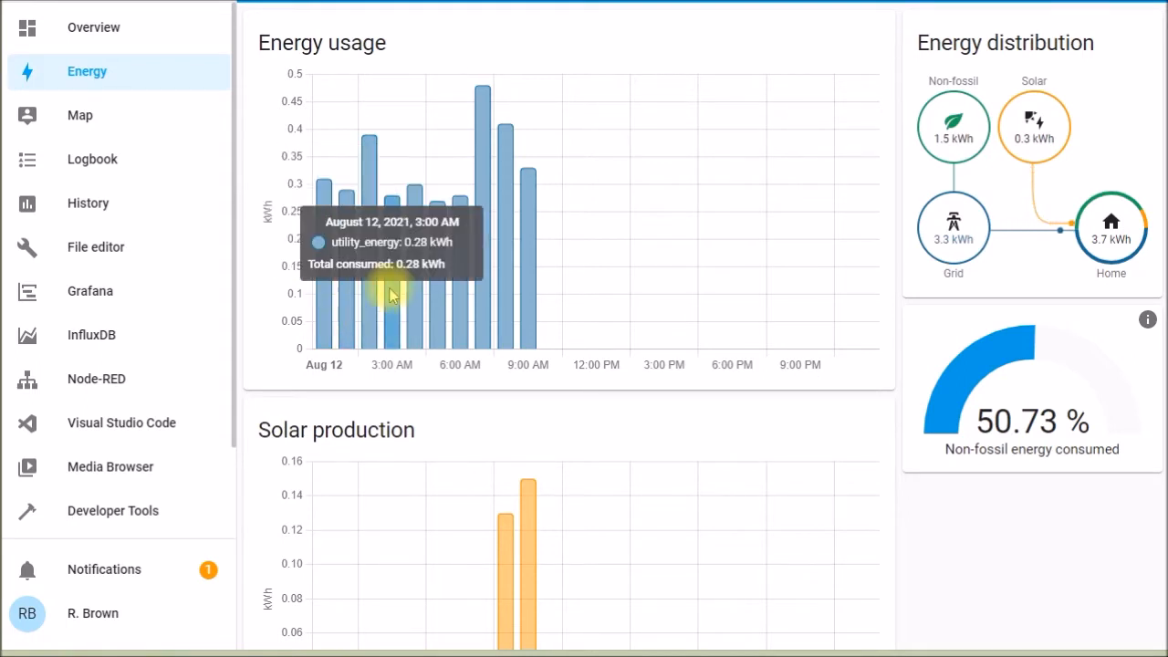
left_click_drag(1167, 107, 1146, 265)
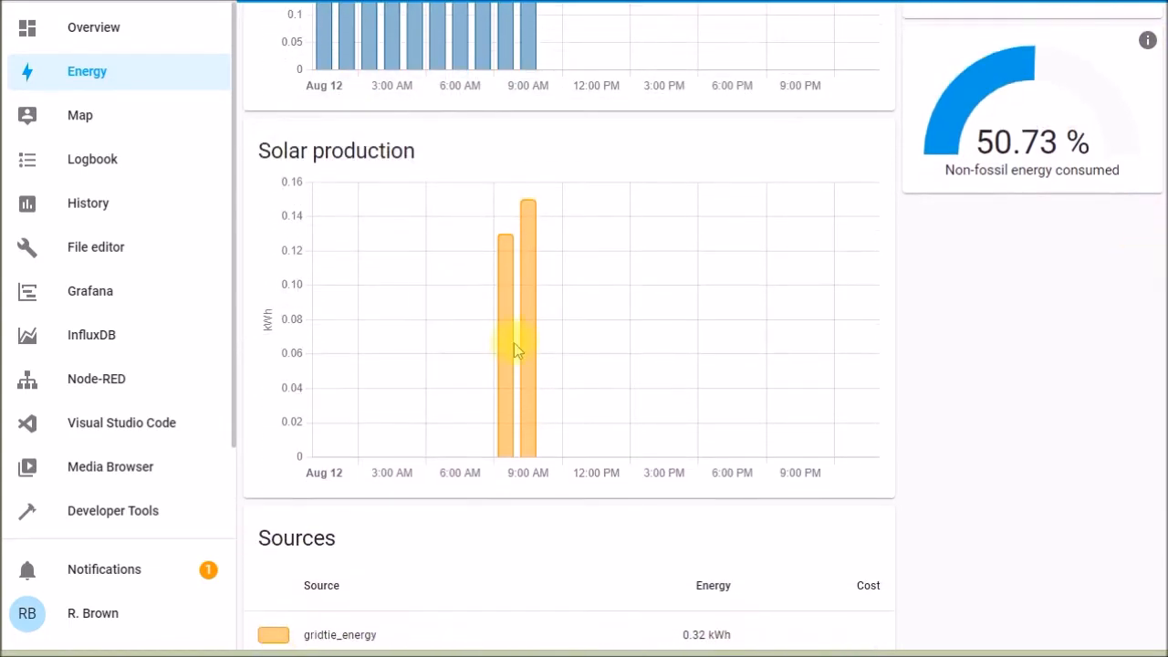
mouse_move(510, 350)
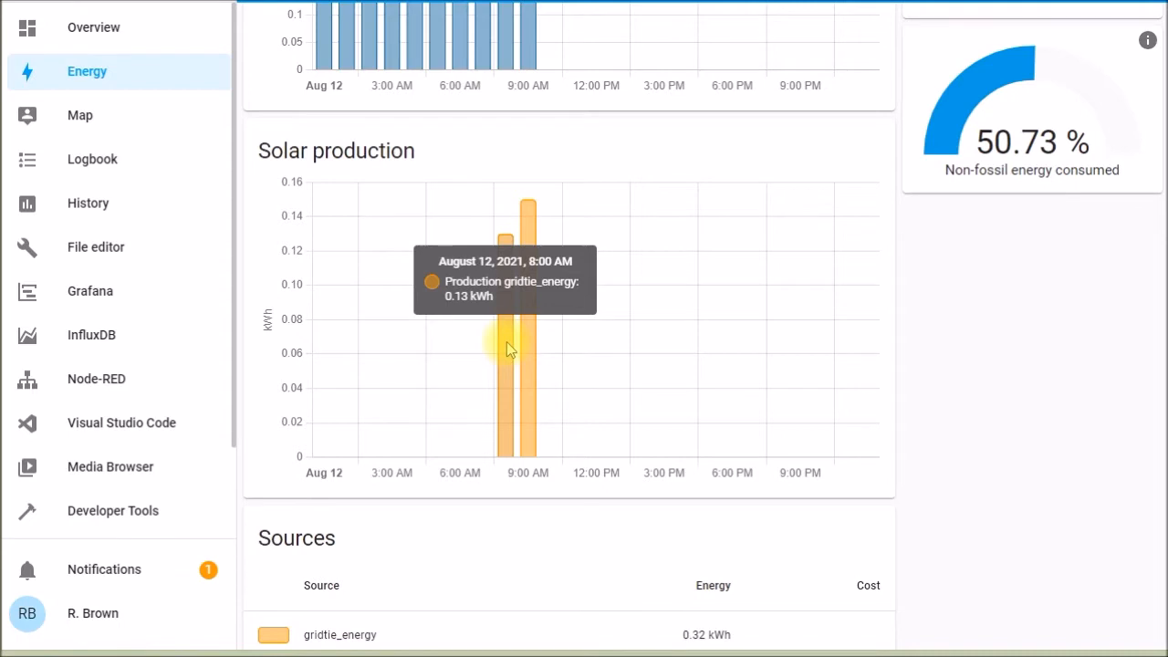
mouse_move(508, 445)
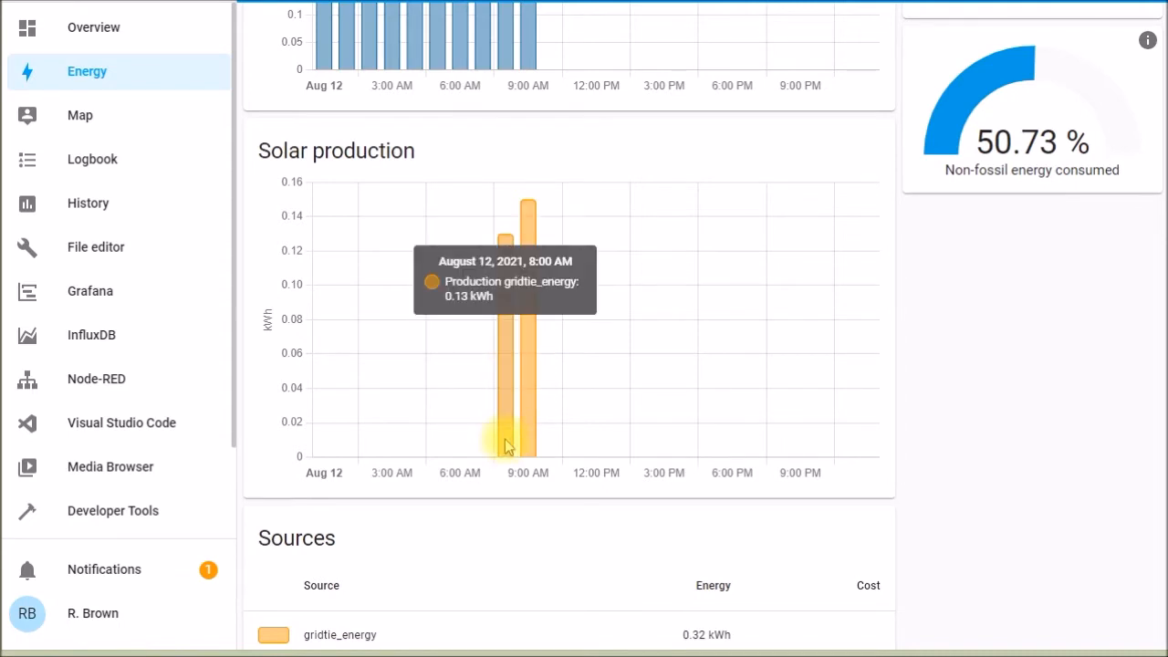
mouse_move(524, 417)
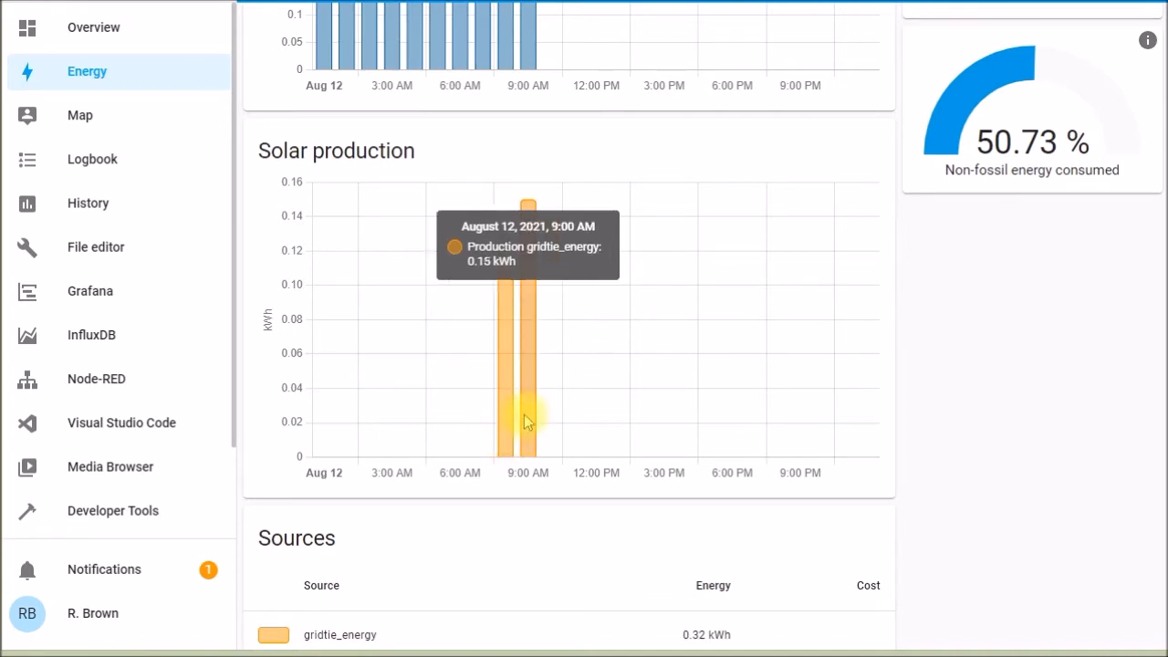
scroll(634, 409, "up", 3)
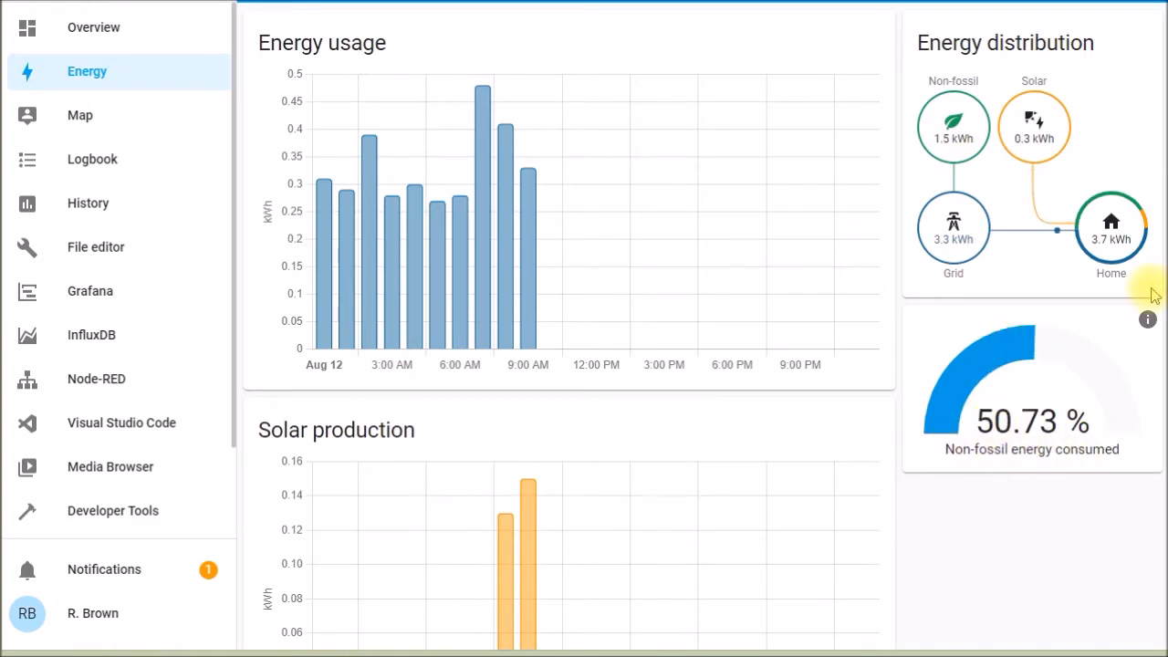
- Examine the energy and cost per source in the Energy dashboard's Sources table
scroll(1166, 260, "down", 5)
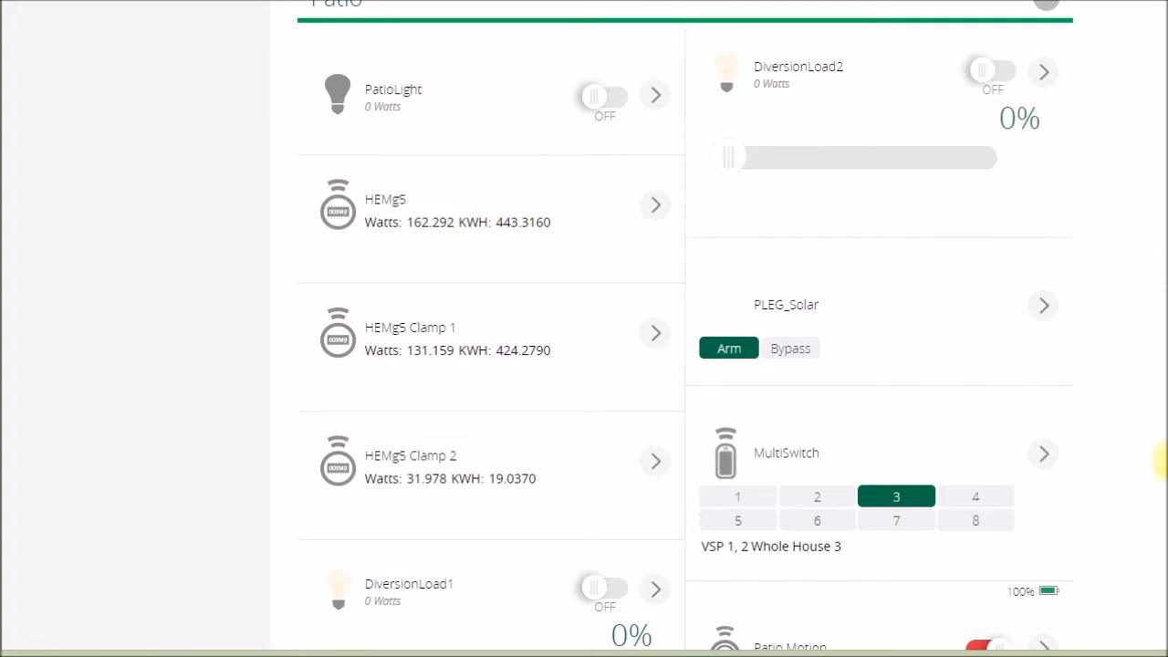
scroll(1159, 488, "up", 15)
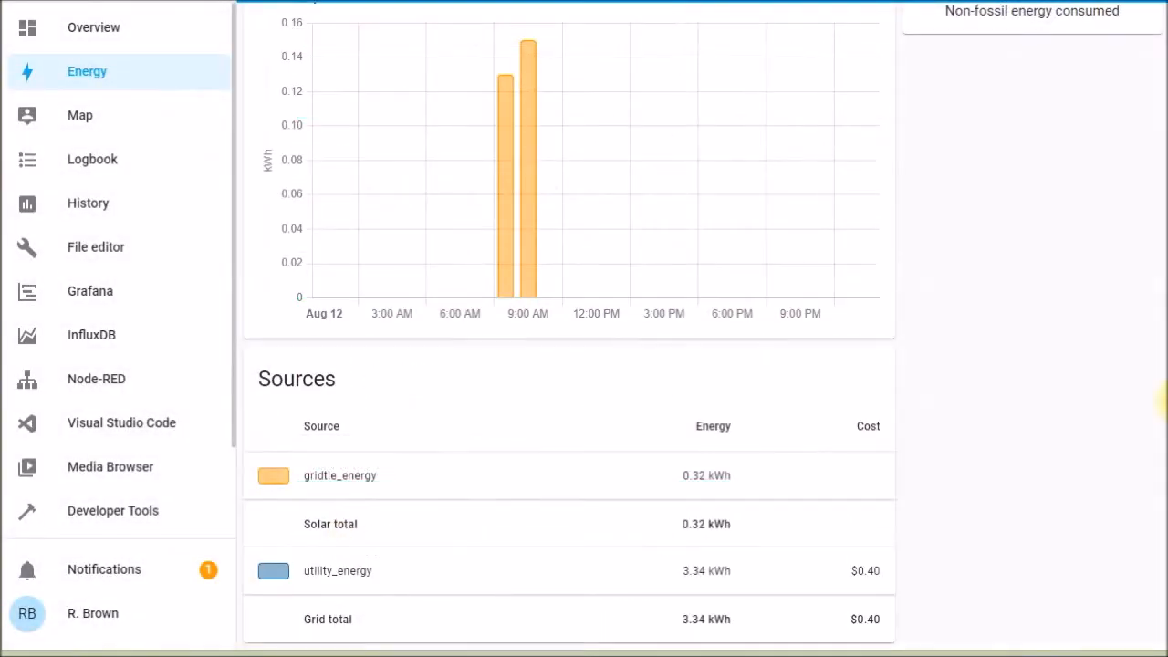
scroll(1161, 401, "up", 5)
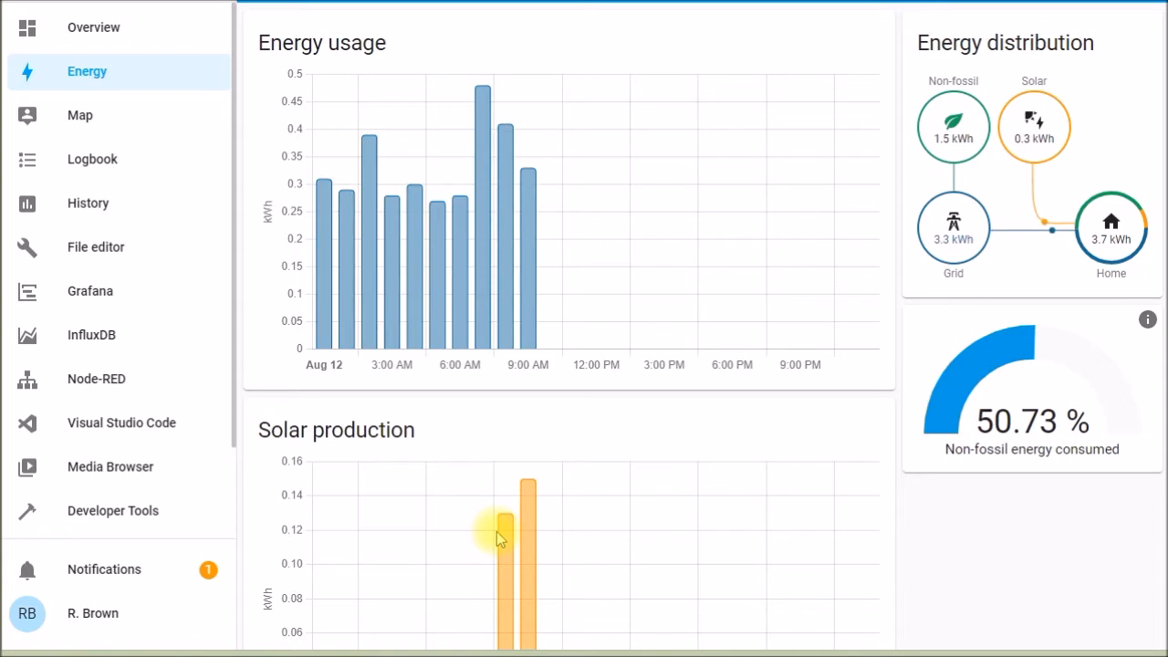
- Return to the Overview and inspect the Patio HEMg5 sensor's power history and attributes
left_click(87, 41)
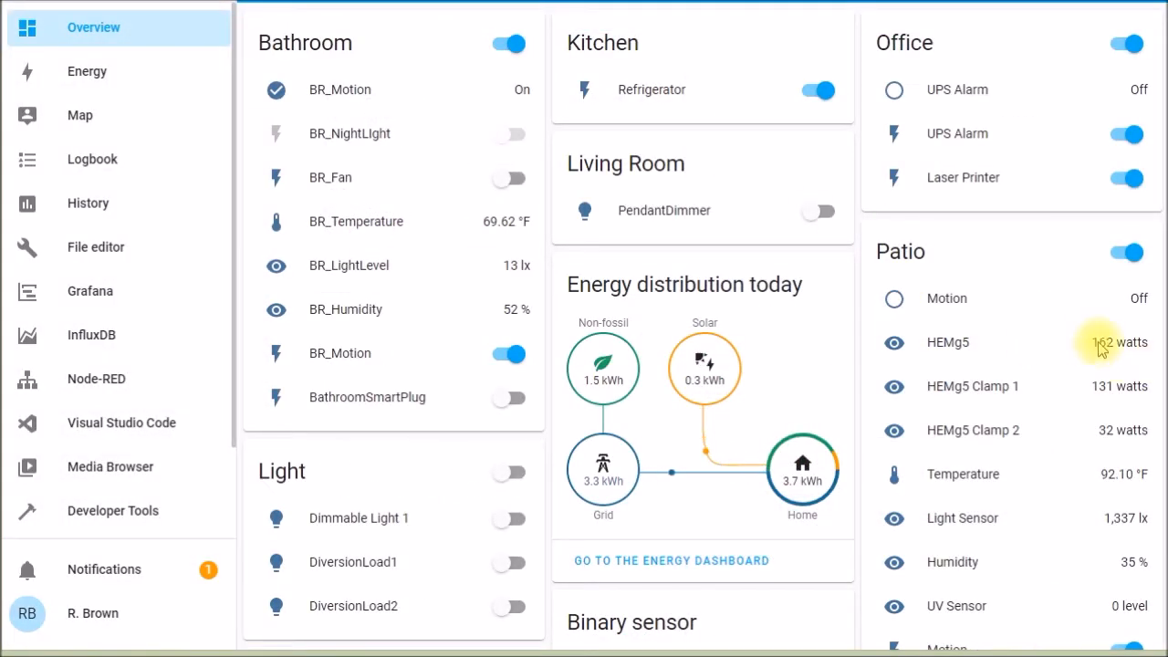
left_click(894, 344)
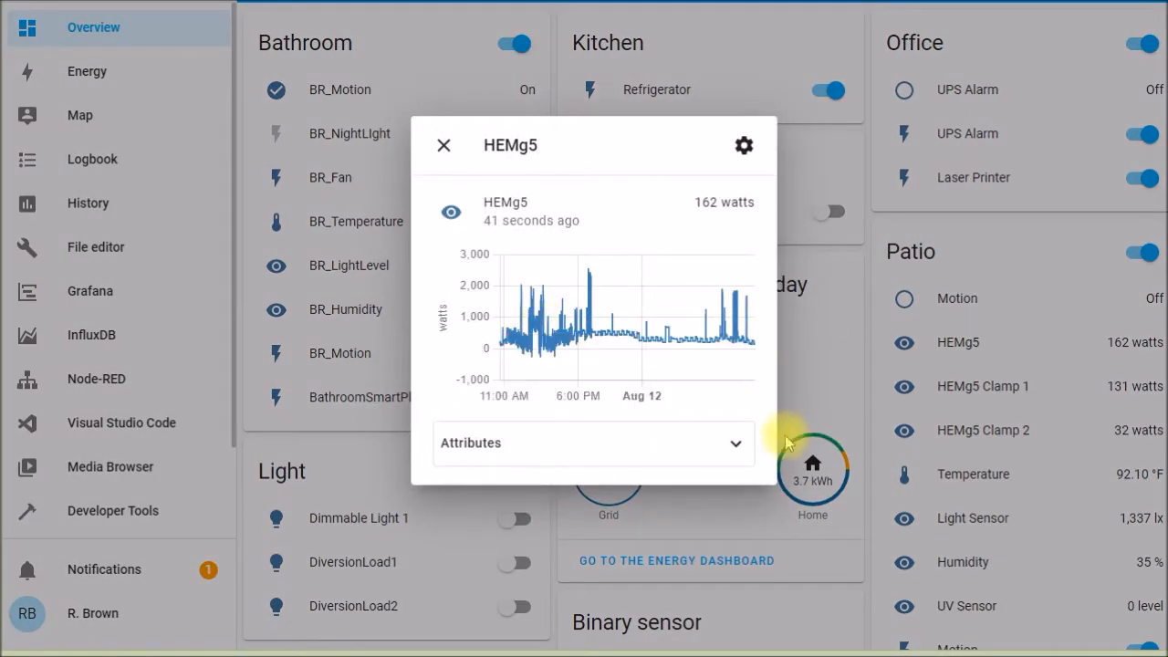
left_click(739, 443)
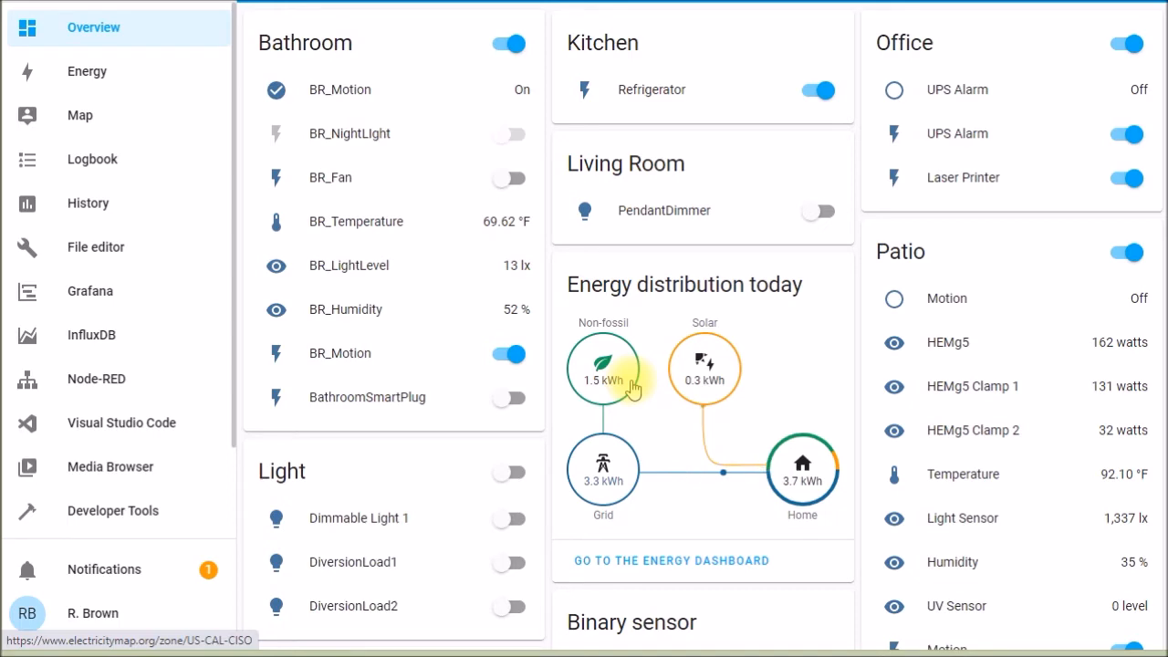
- Open the Energy configuration page to review the electricity grid and solar panel sources
scroll(221, 418, "down", 1)
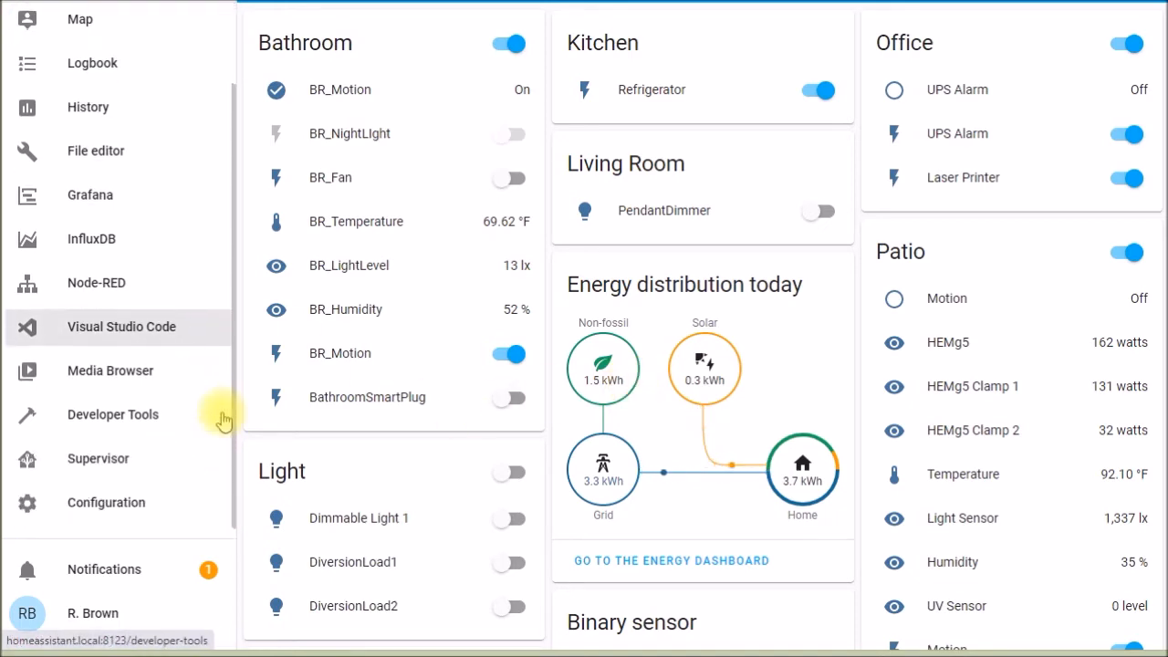
left_click(125, 503)
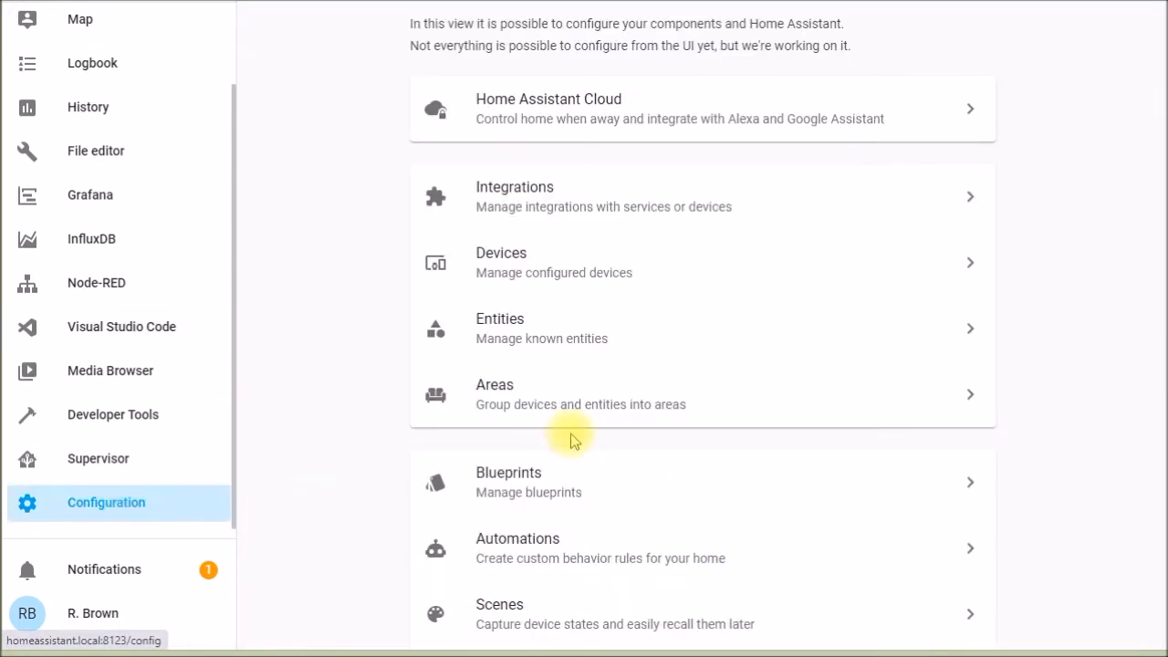
scroll(700, 365, "down", 5)
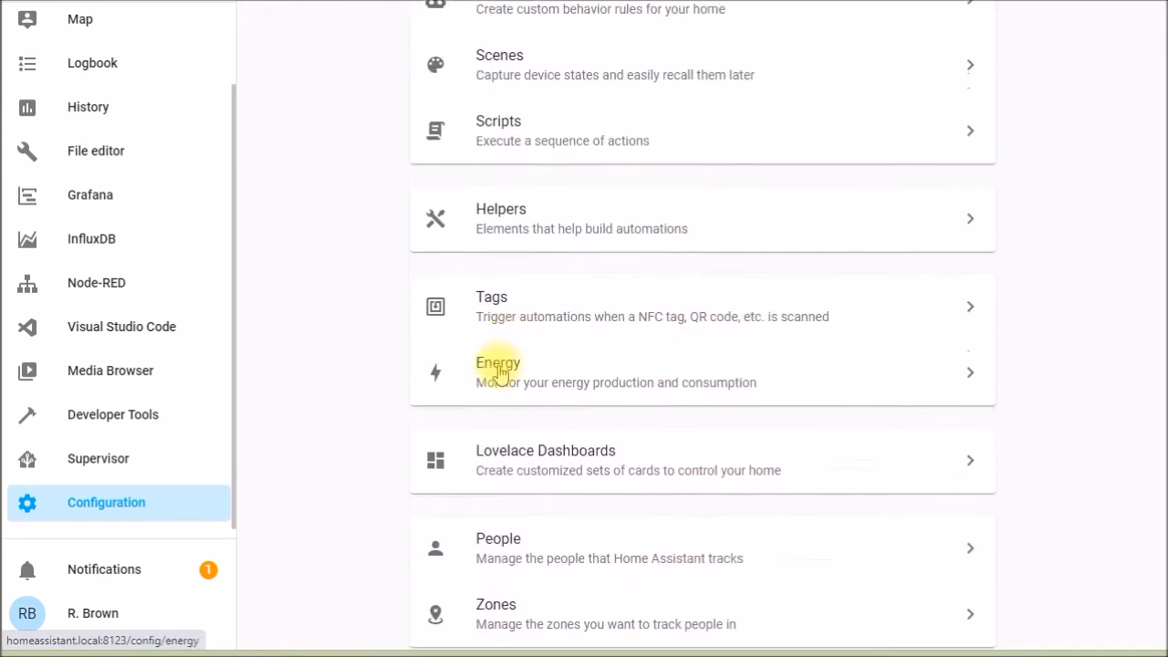
left_click(499, 373)
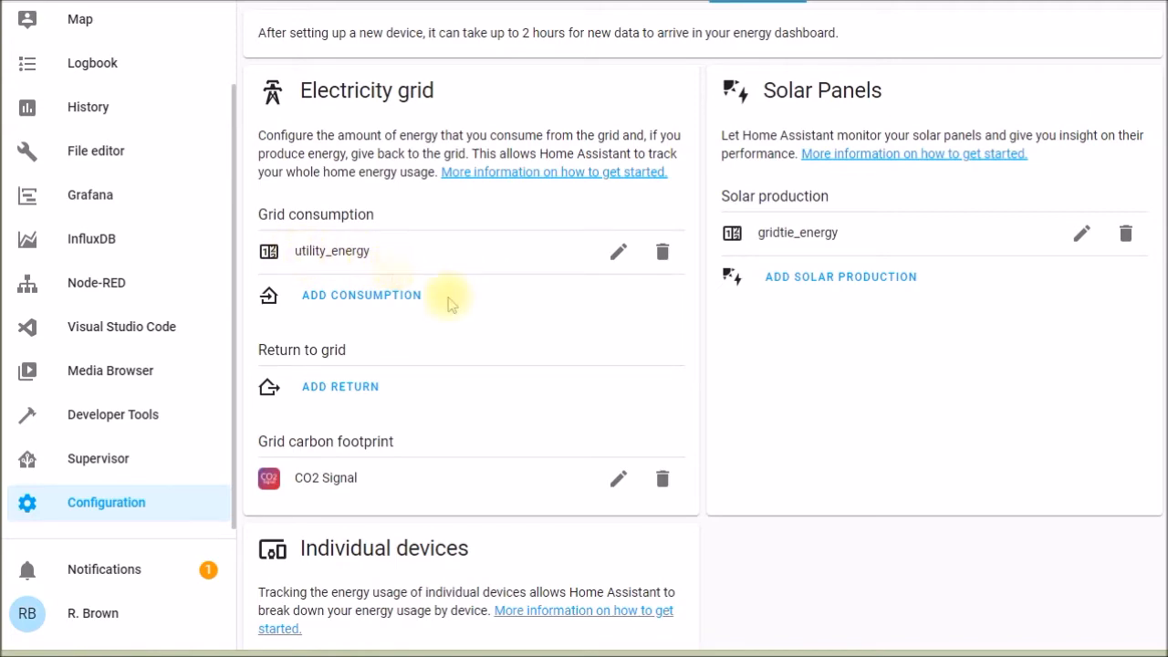
- Start adding a grid consumption source, check the selectable energy entities and open the help on statistics for unlisted entities
left_click(385, 296)
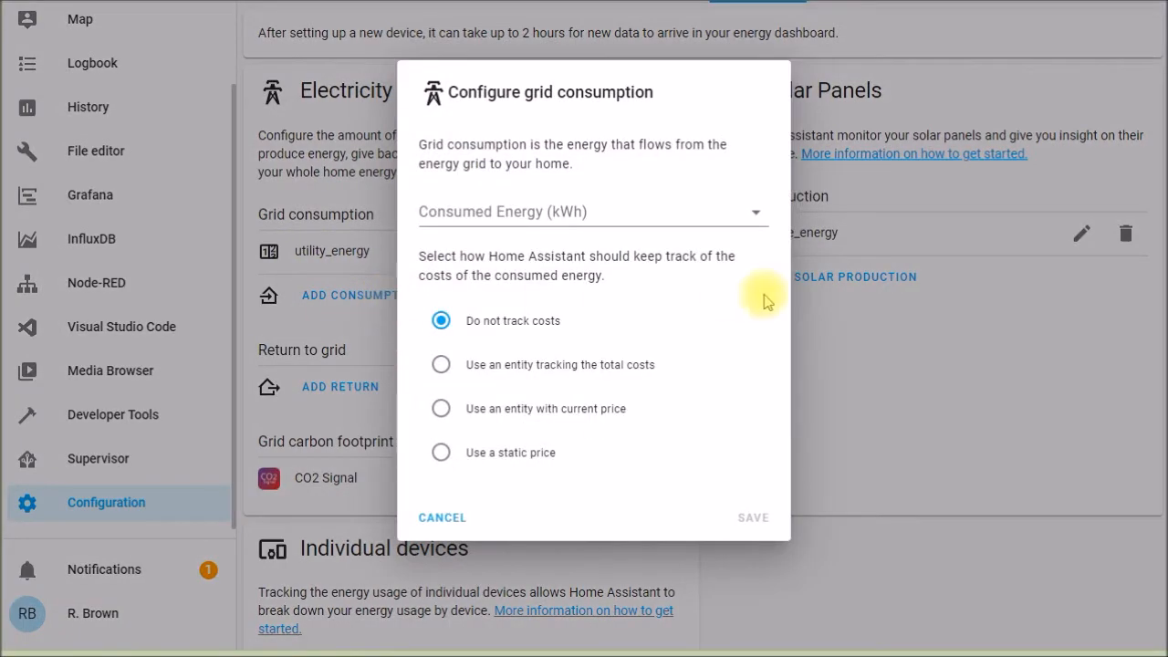
left_click(757, 215)
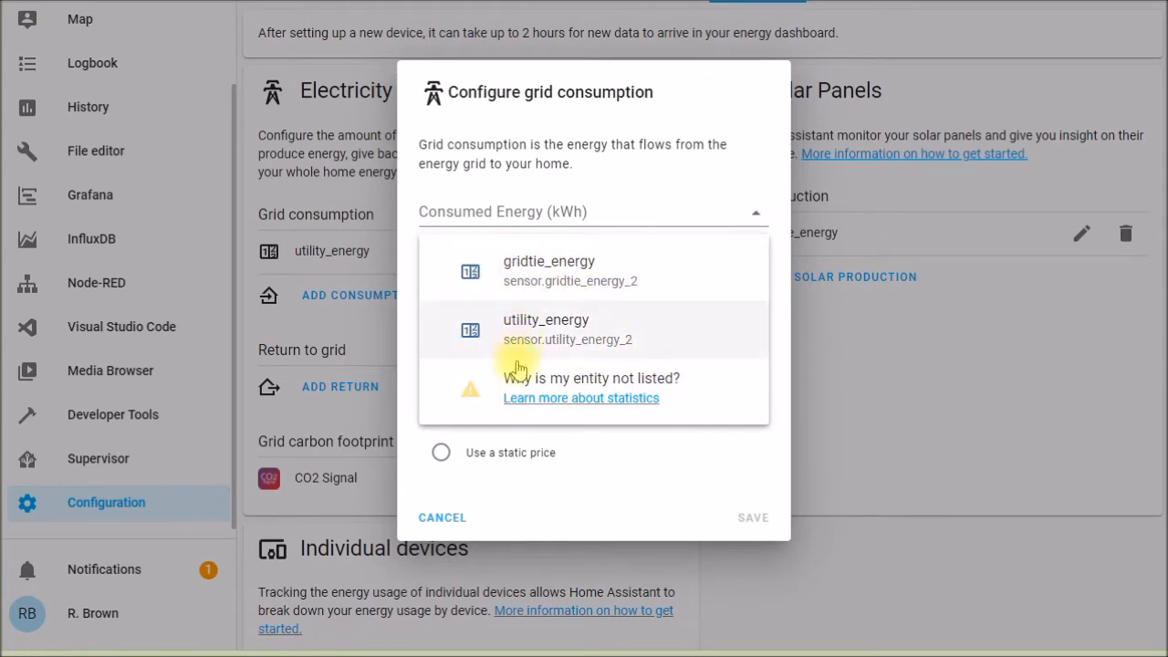
left_click(610, 401)
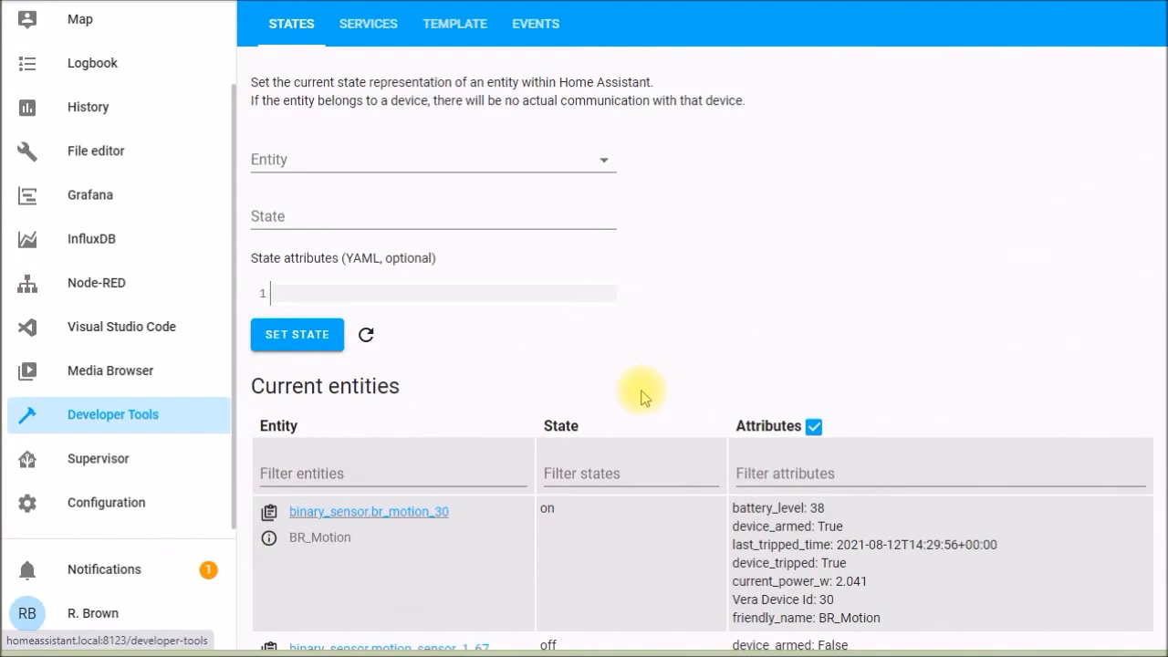
- Find sensor.hemg5_149 among the current entities in Developer Tools and load its state attributes
scroll(641, 394, "down", 7)
scroll(642, 394, "down", 13)
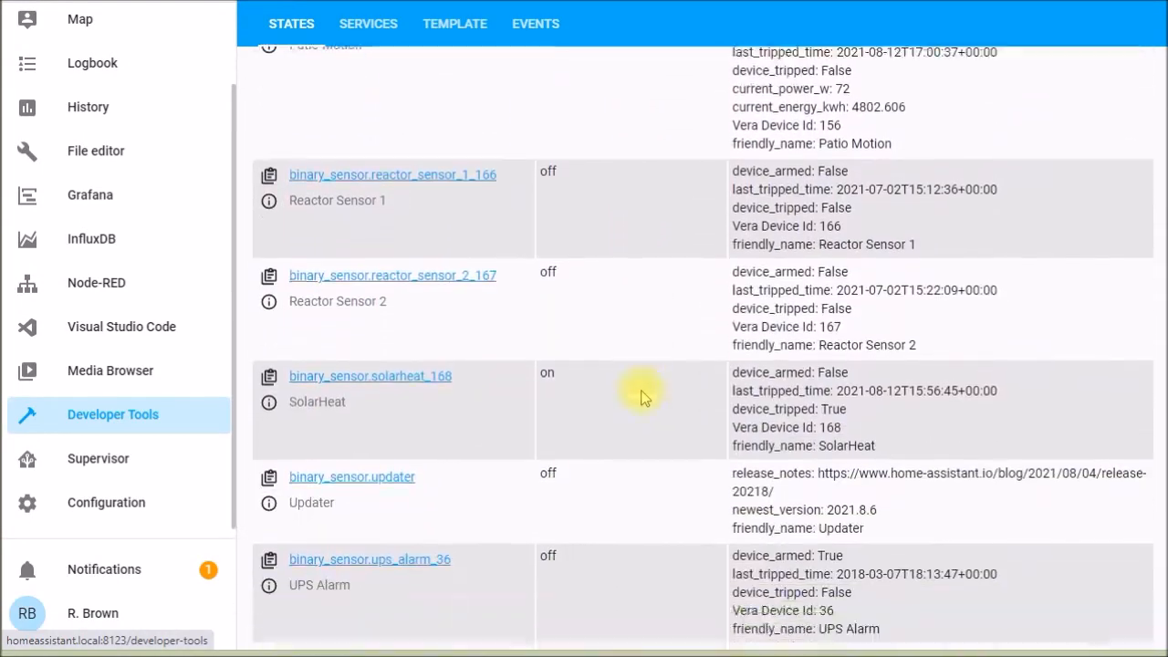
scroll(642, 395, "down", 10)
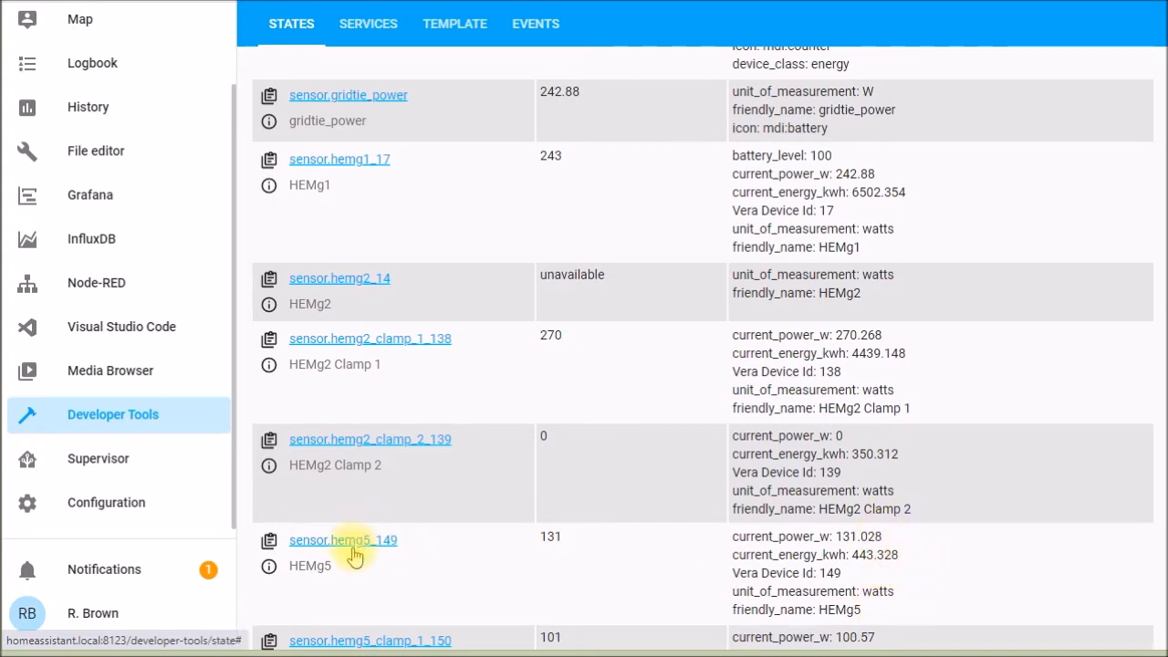
left_click(352, 544)
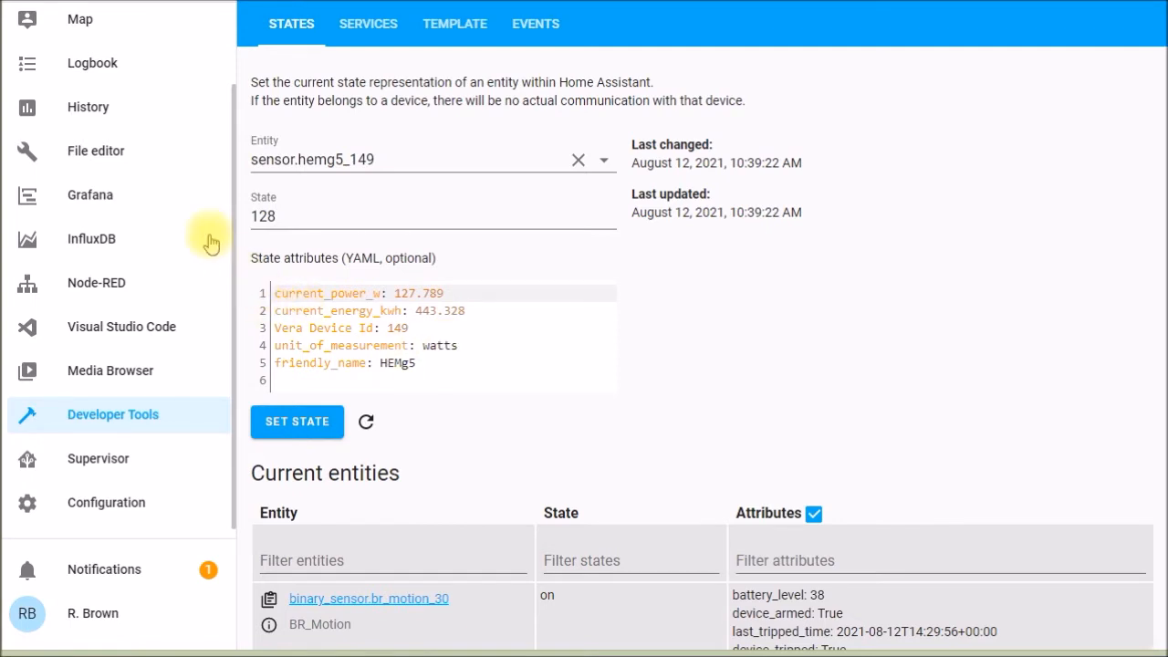
- In configuration.yaml, duplicate the gridtie_power template sensor block below itself and rename the copy refrigerator_power
left_click(146, 163)
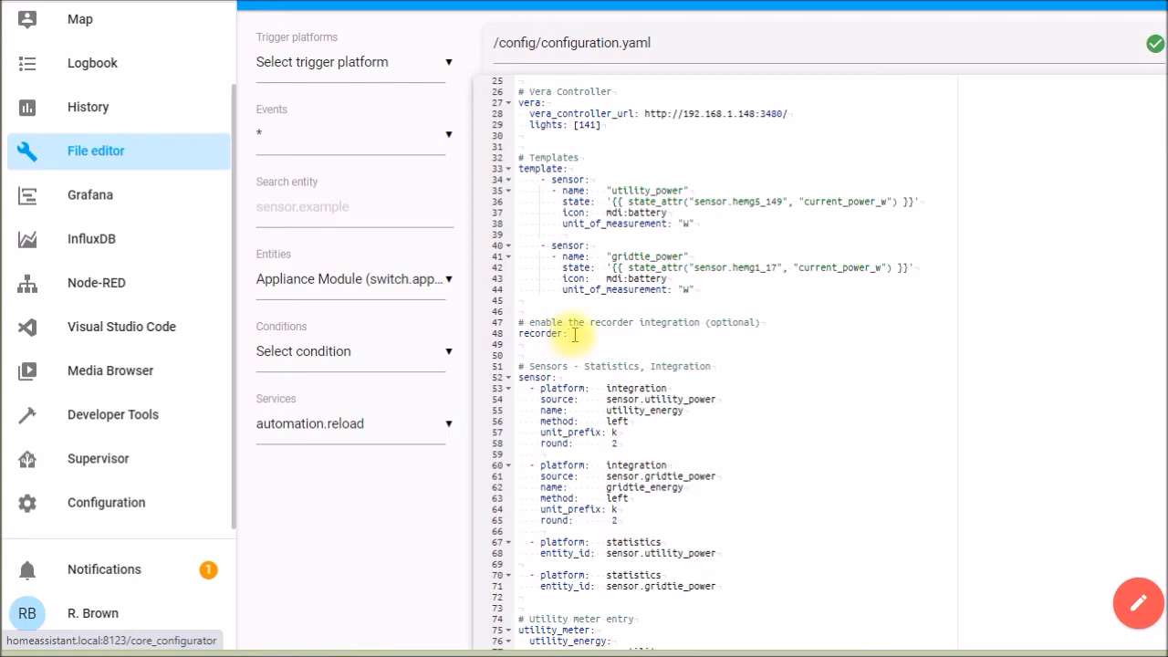
scroll(703, 349, "down", 3)
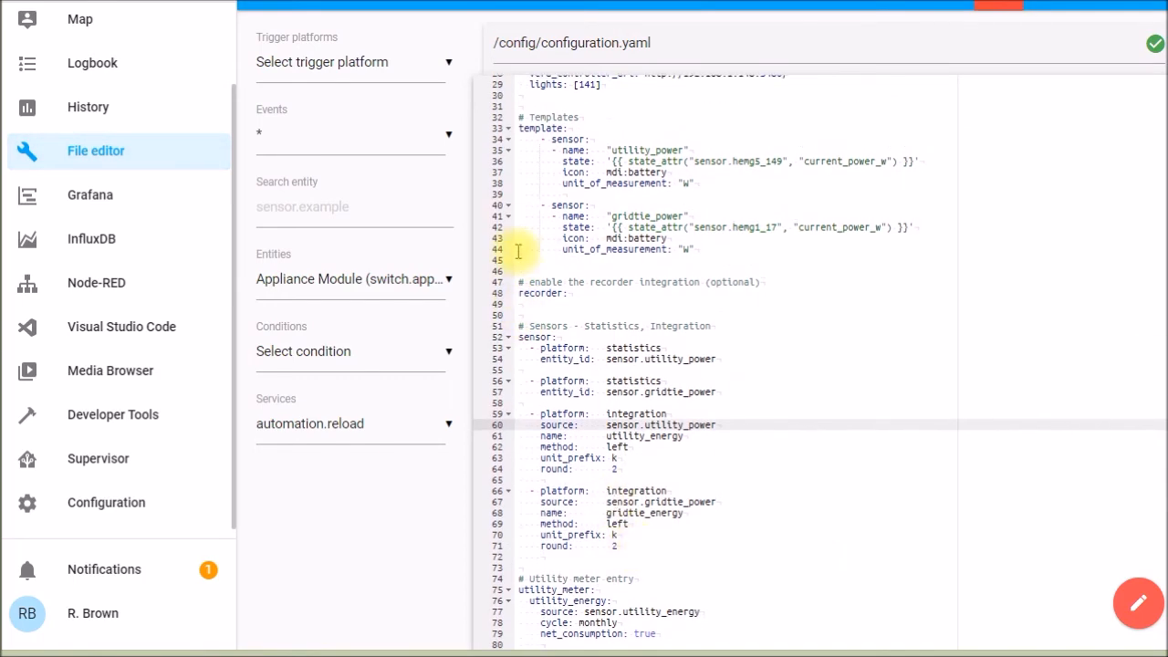
left_click(522, 208)
left_click_drag(522, 210, 520, 269)
key("ctrl+c")
left_click(535, 269)
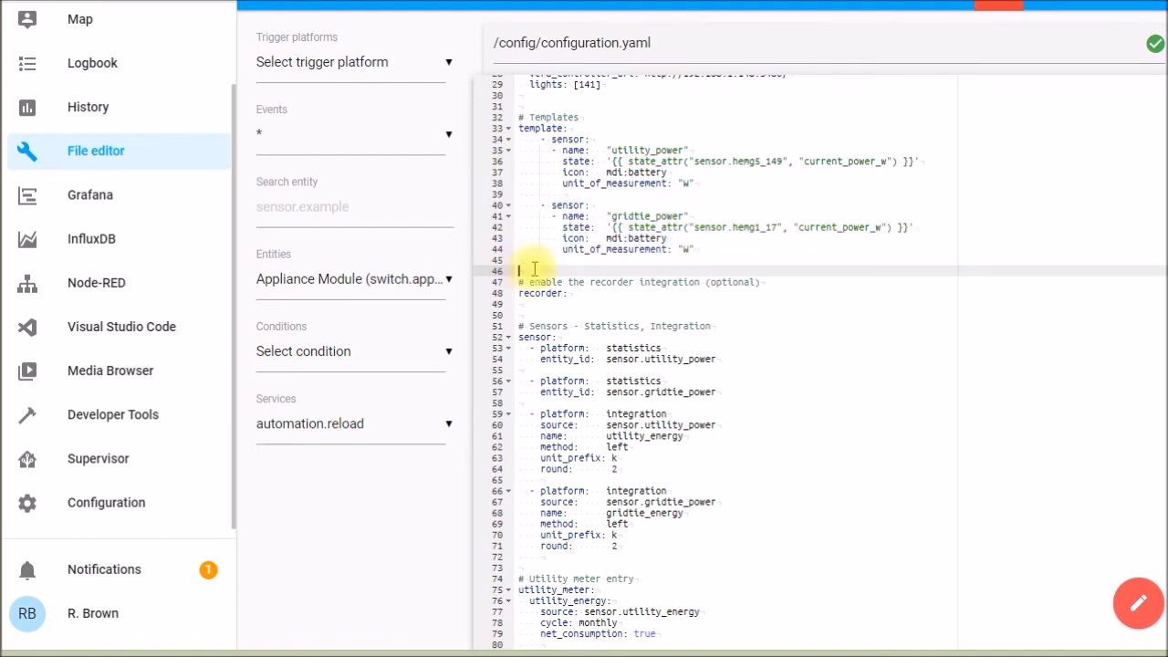
key("ctrl+v")
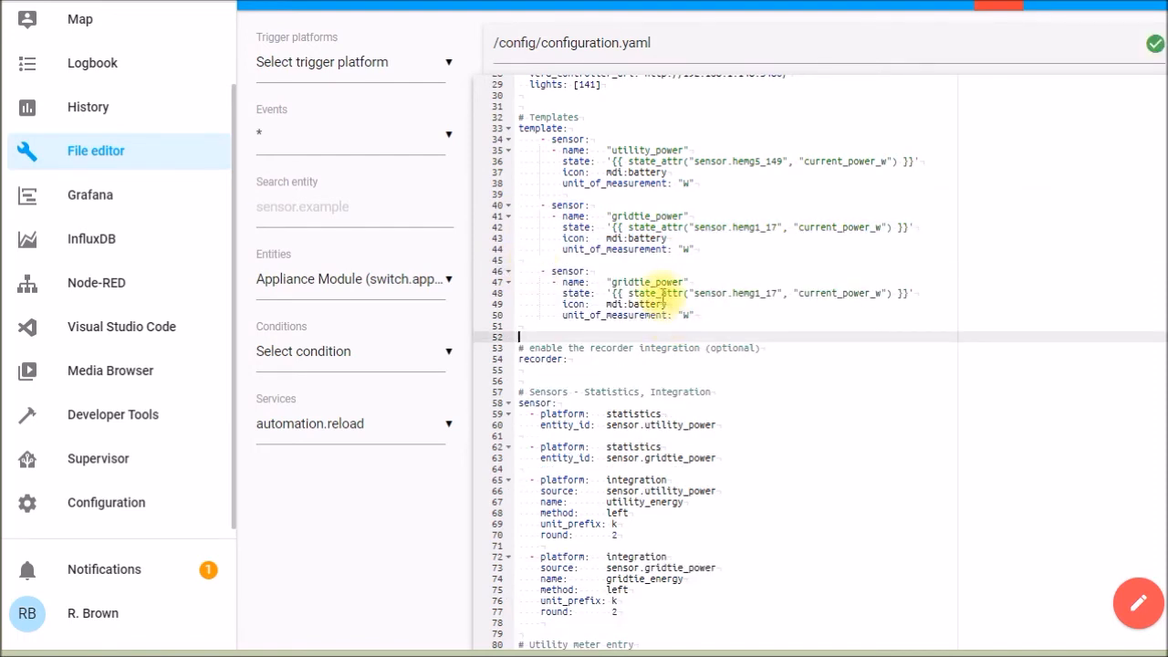
double_click(640, 280)
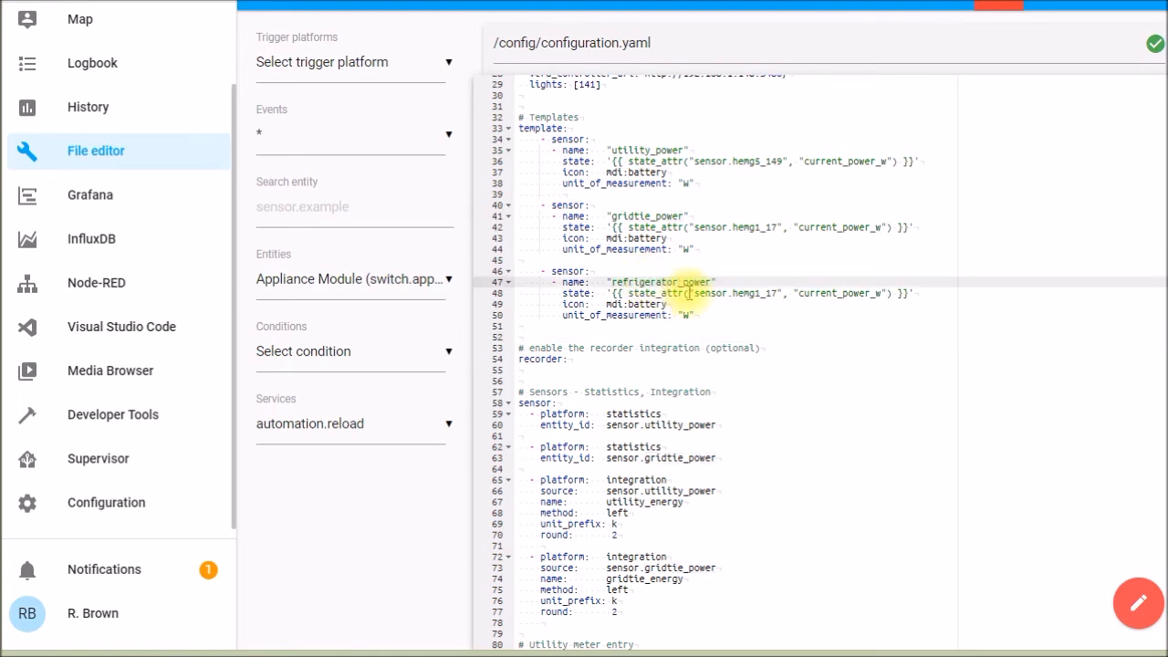
- Get the Kitchen Refrigerator switch's entity ID from its settings and check its power and energy attributes
scroll(239, 155, "up", 1)
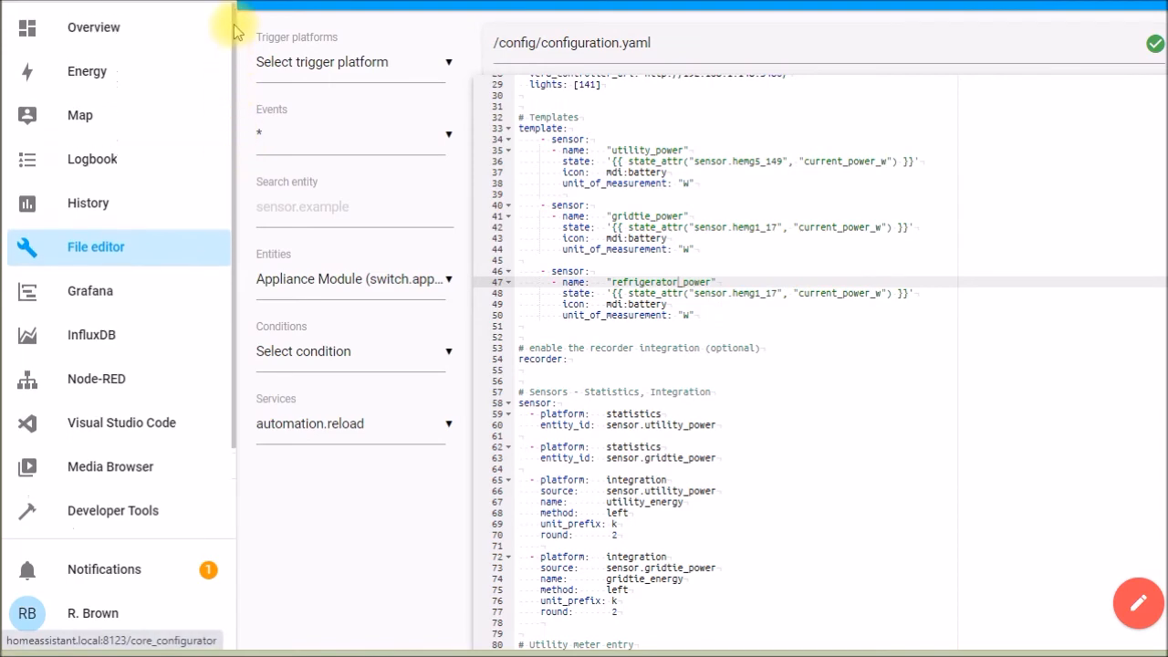
left_click(102, 33)
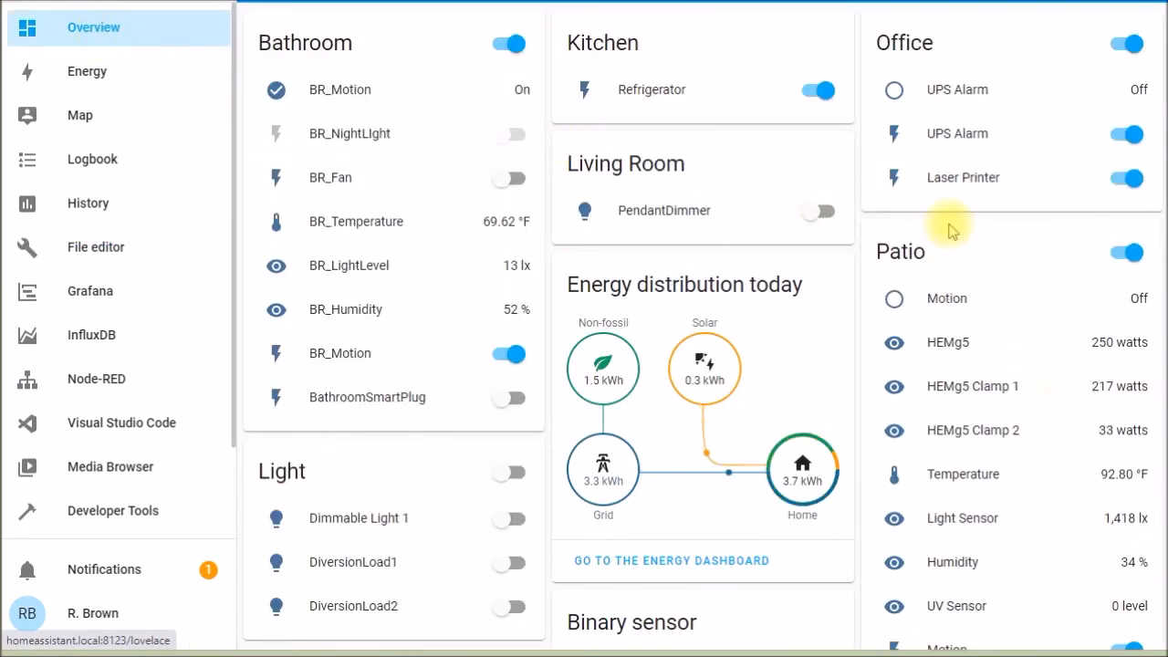
left_click(586, 93)
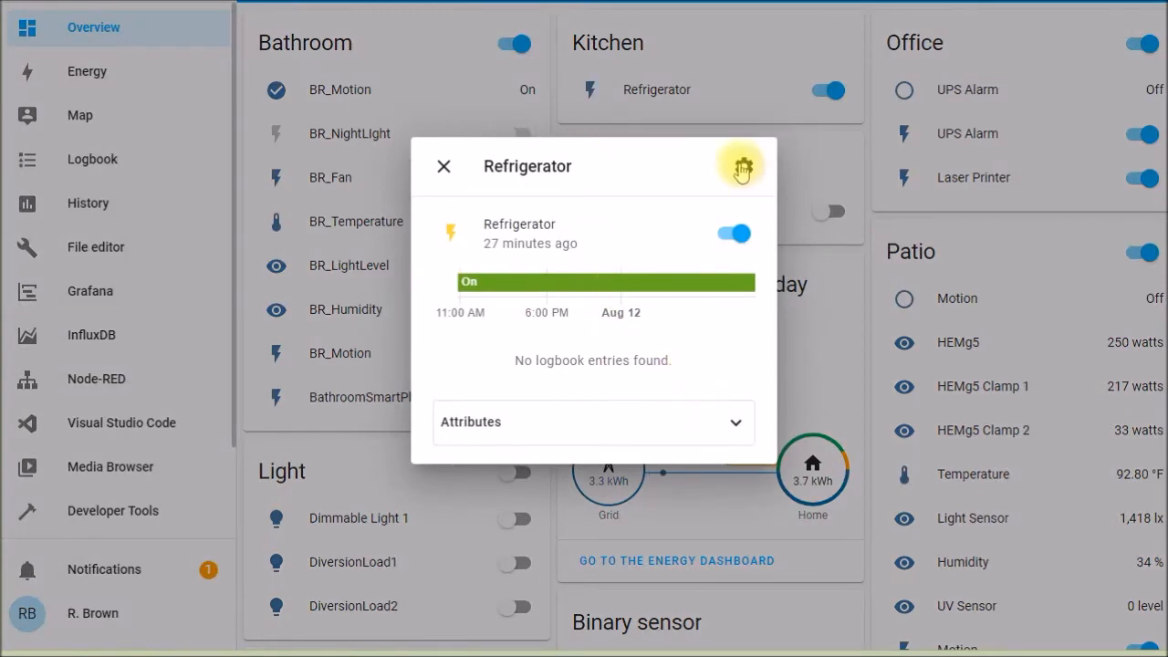
left_click(743, 168)
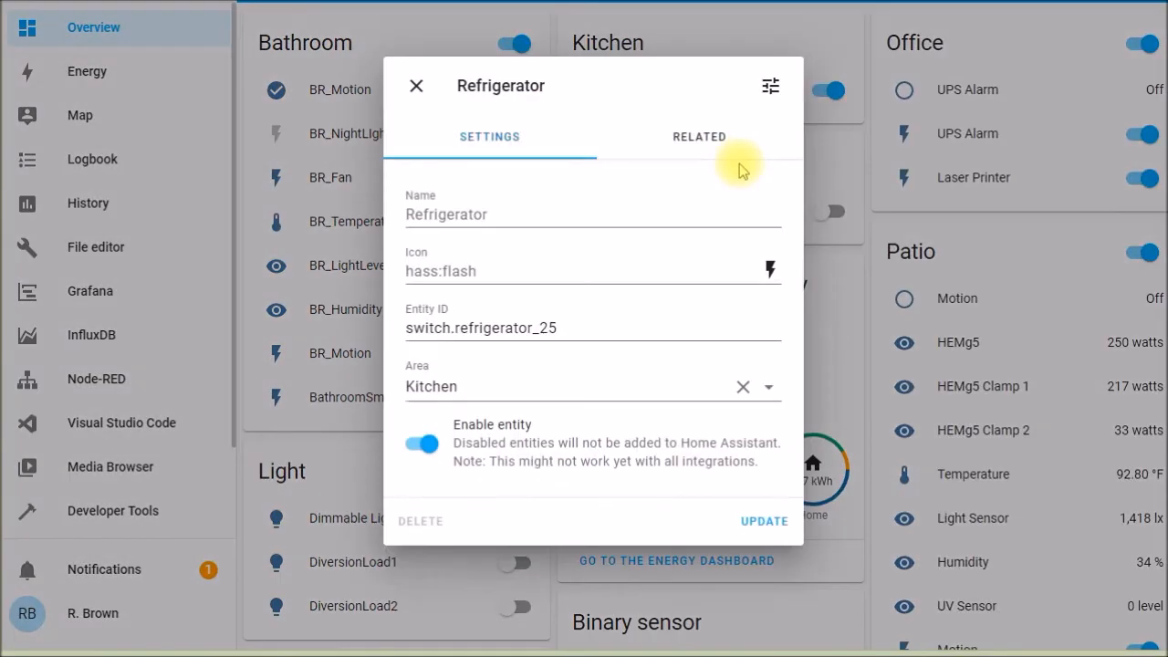
triple_click(407, 332)
key("ctrl+c")
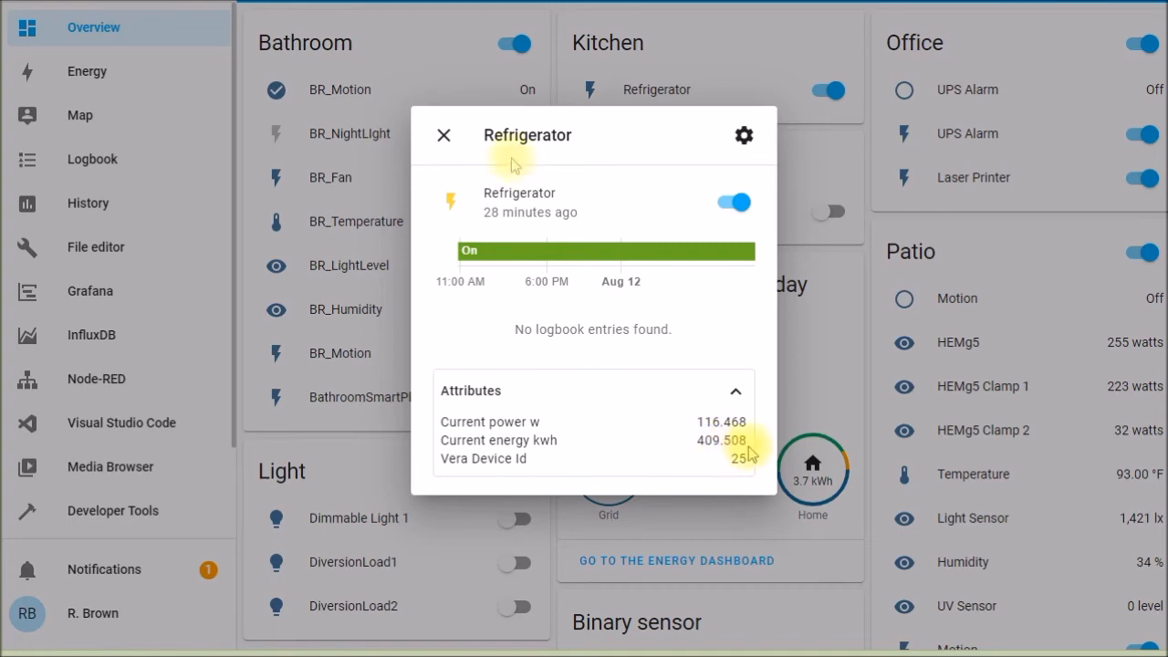
left_click(444, 135)
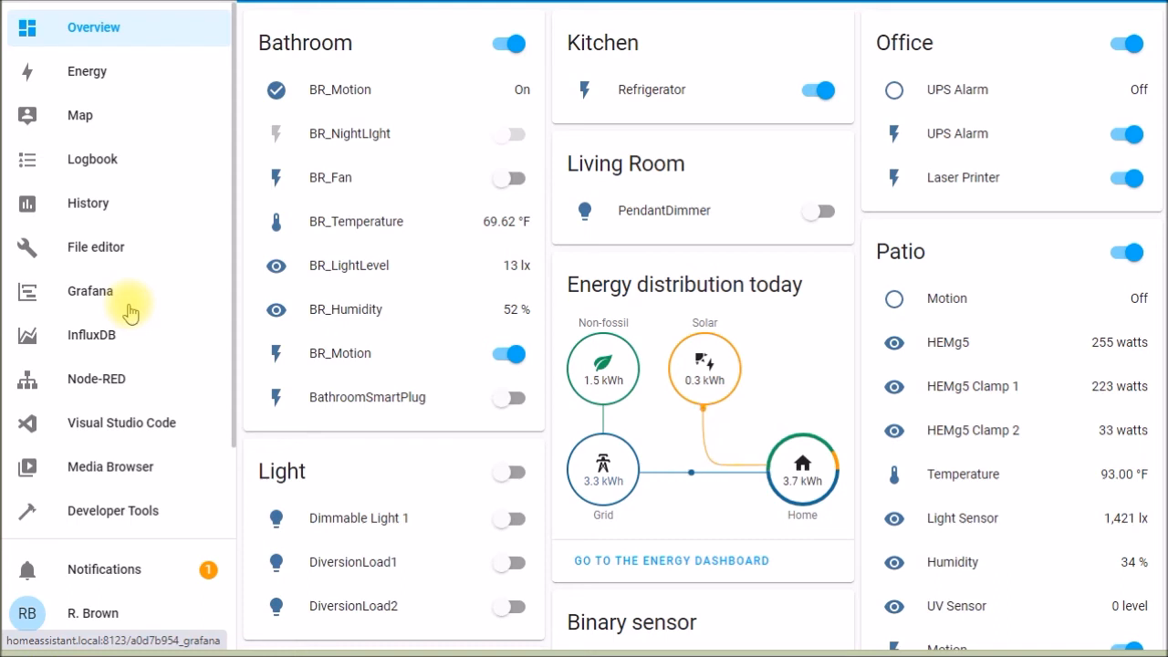
- In configuration.yaml, set the refrigerator_power template sensor's state source entity to switch.refrigerator_25
left_click(103, 251)
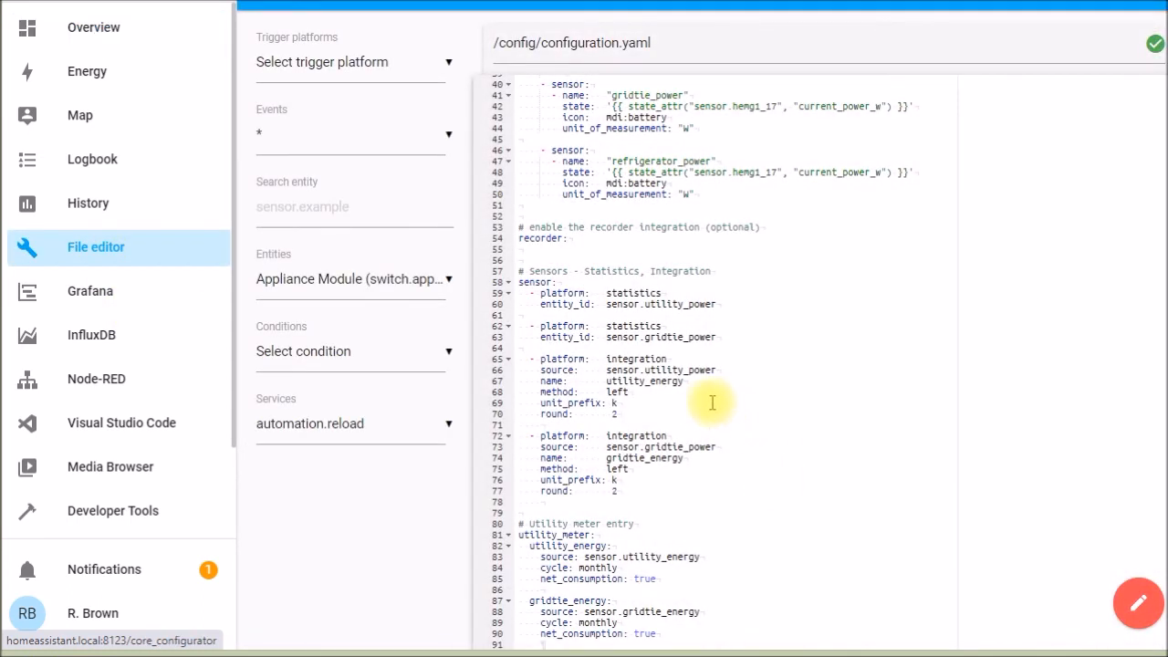
scroll(685, 200, "up", 1)
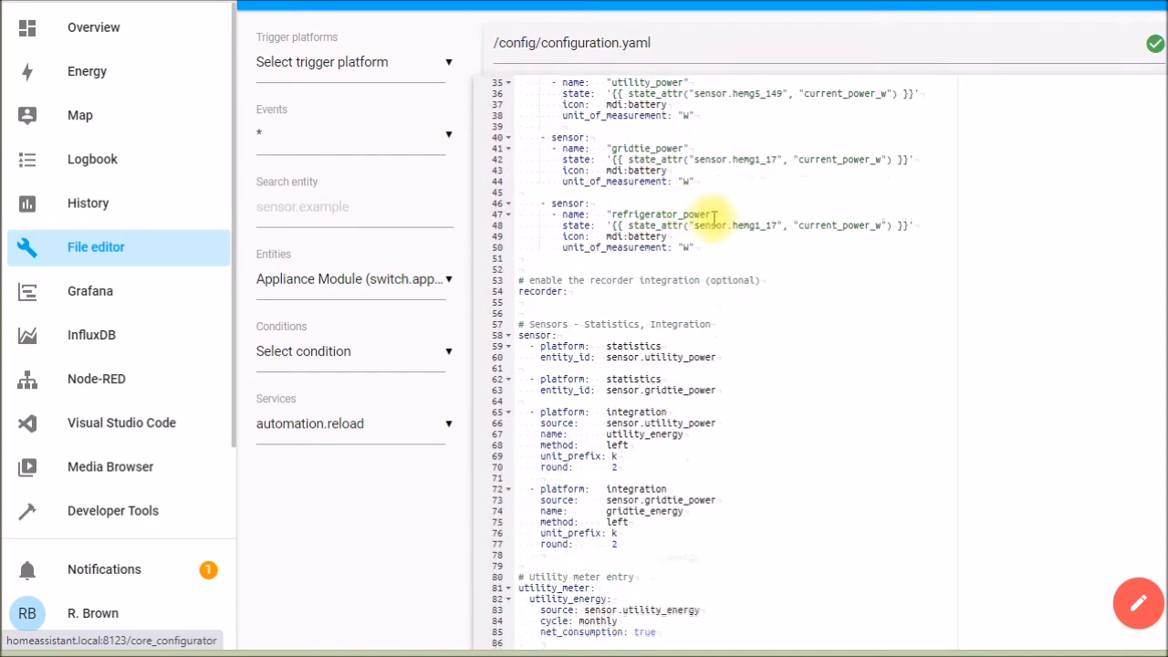
left_click_drag(734, 225, 764, 226)
key("ctrl+v")
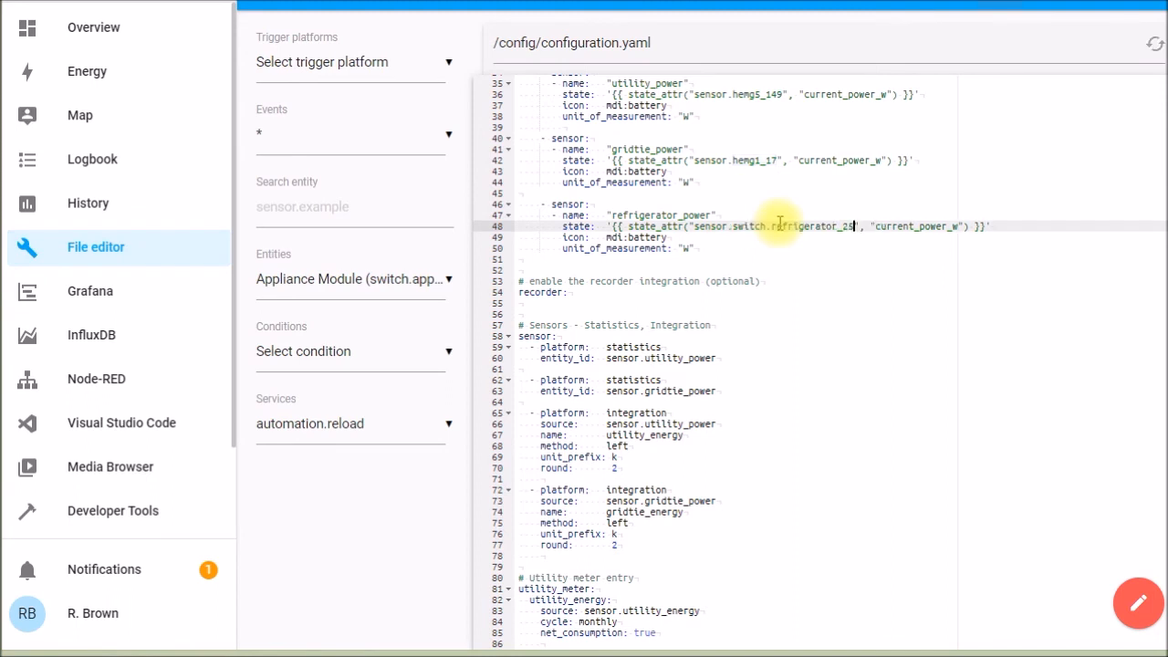
left_click(732, 226)
key("BackSpace")
key("BackSpace")
key("BackSpace")
key("BackSpace")
key("BackSpace")
key("BackSpace")
key("BackSpace")
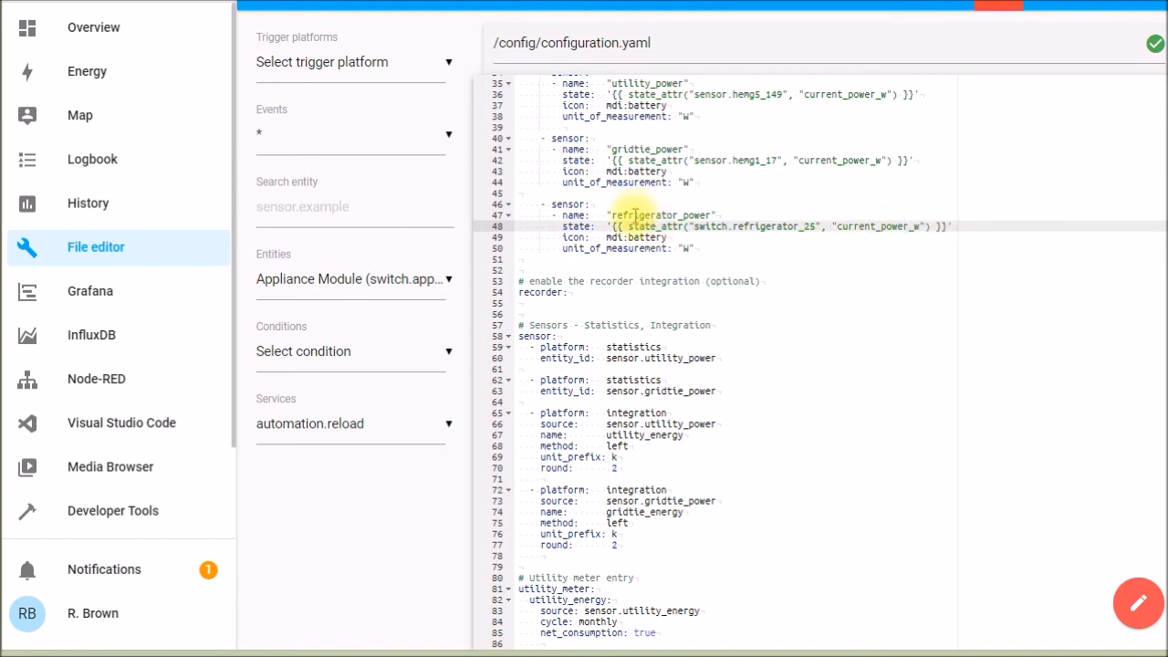
- Duplicate the gridtie_power statistics block below itself and set the copy's entity ID to sensor.refrigerator_power
left_click_drag(522, 381, 517, 416)
key("ctrl+c")
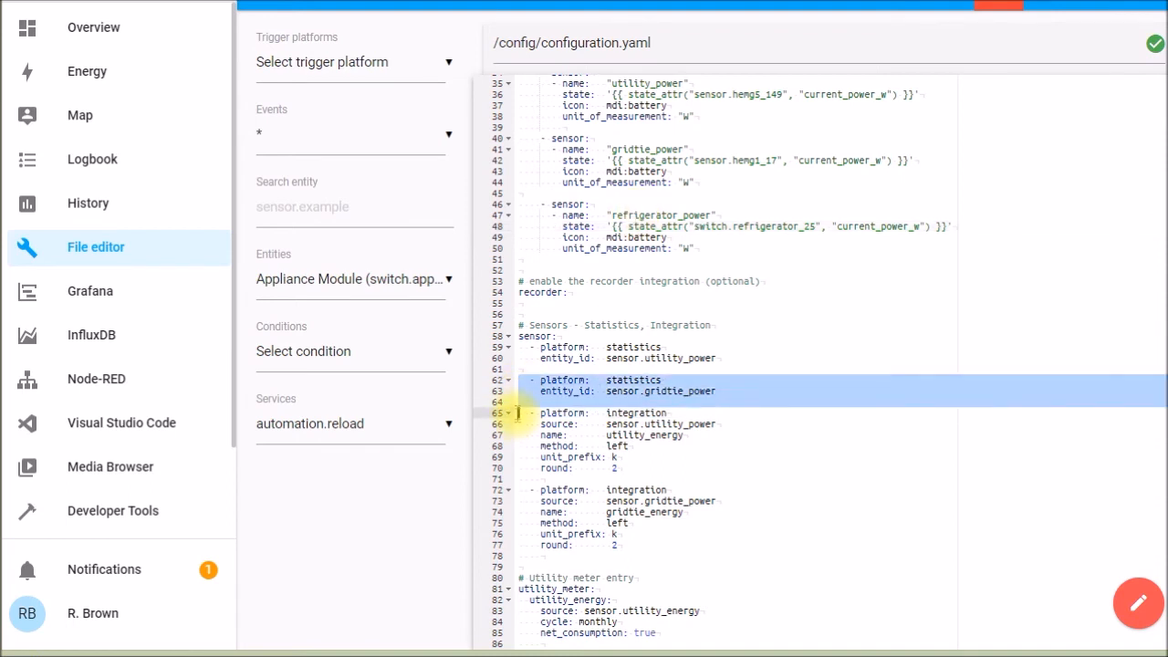
left_click(517, 416)
key("ctrl+v")
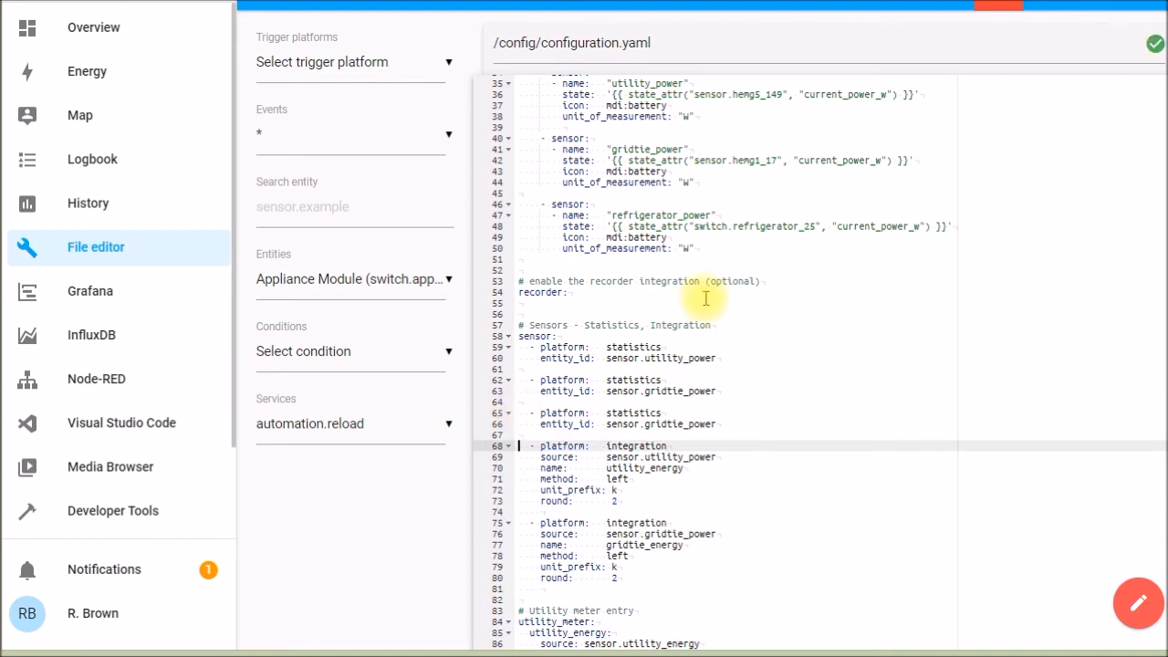
left_click_drag(612, 216, 714, 211)
key("ctrl+c")
double_click(684, 423)
key("ctrl+v")
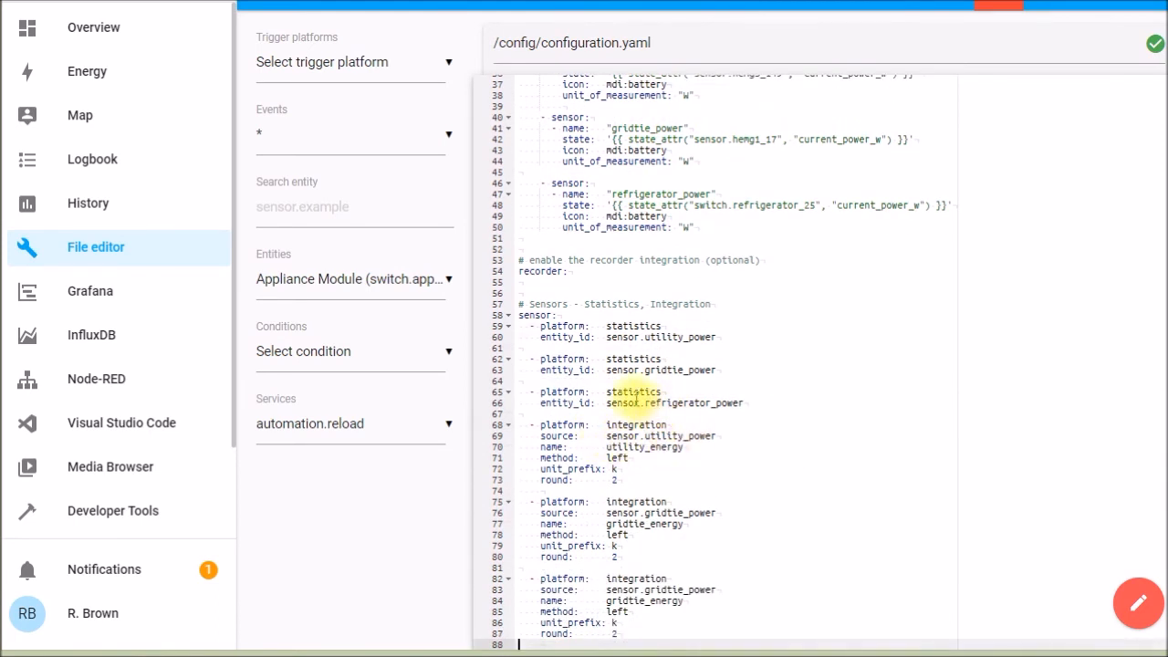
- Set the duplicated integration block's source to sensor.refrigerator_power and name to refrigerator_energy, and add a monthly refrigerator_energy utility meter with net consumption enabled
left_click_drag(646, 402, 744, 405)
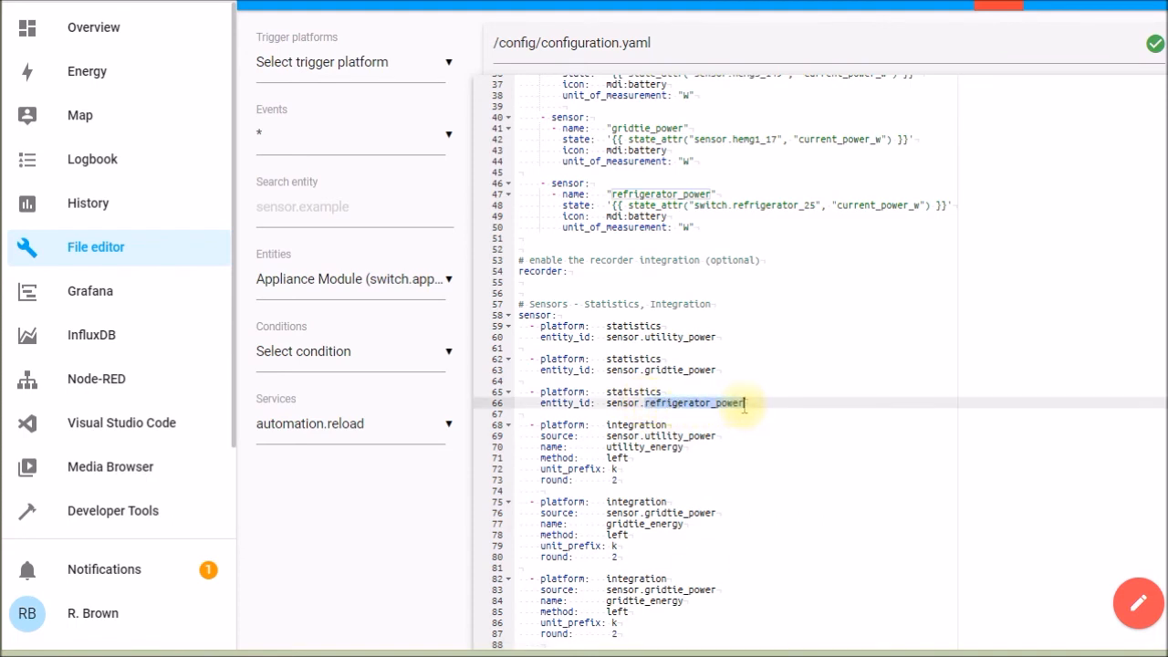
double_click(694, 591)
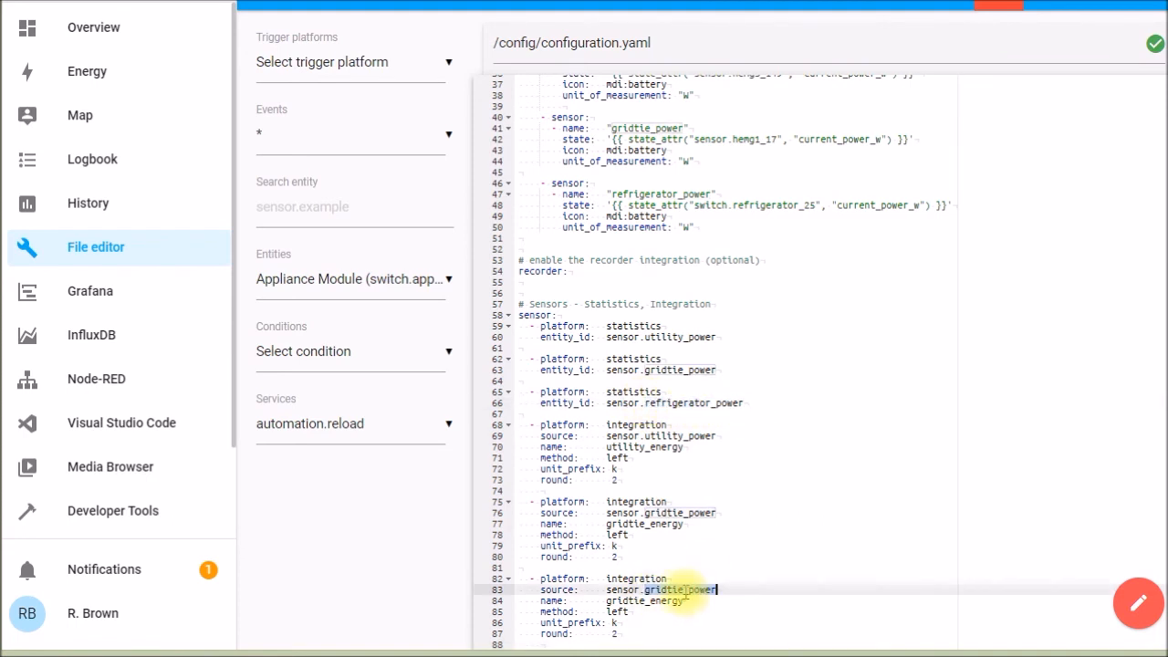
scroll(680, 591, "down", 1)
key("ctrl+v")
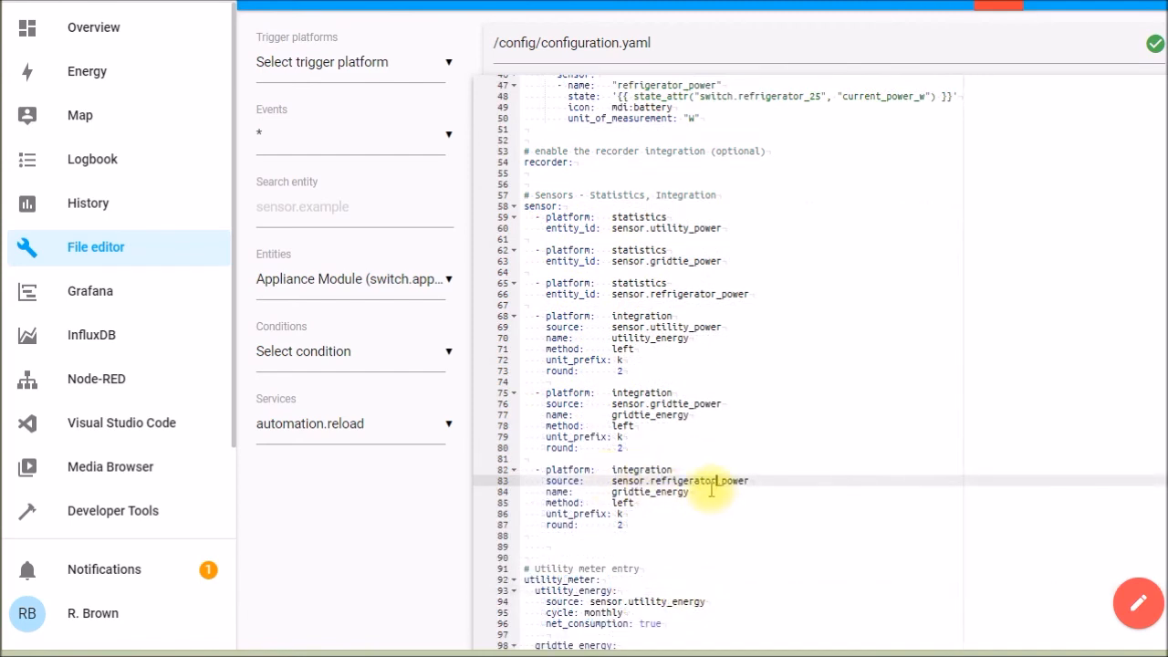
left_click_drag(651, 492, 614, 495)
key("ctrl+v")
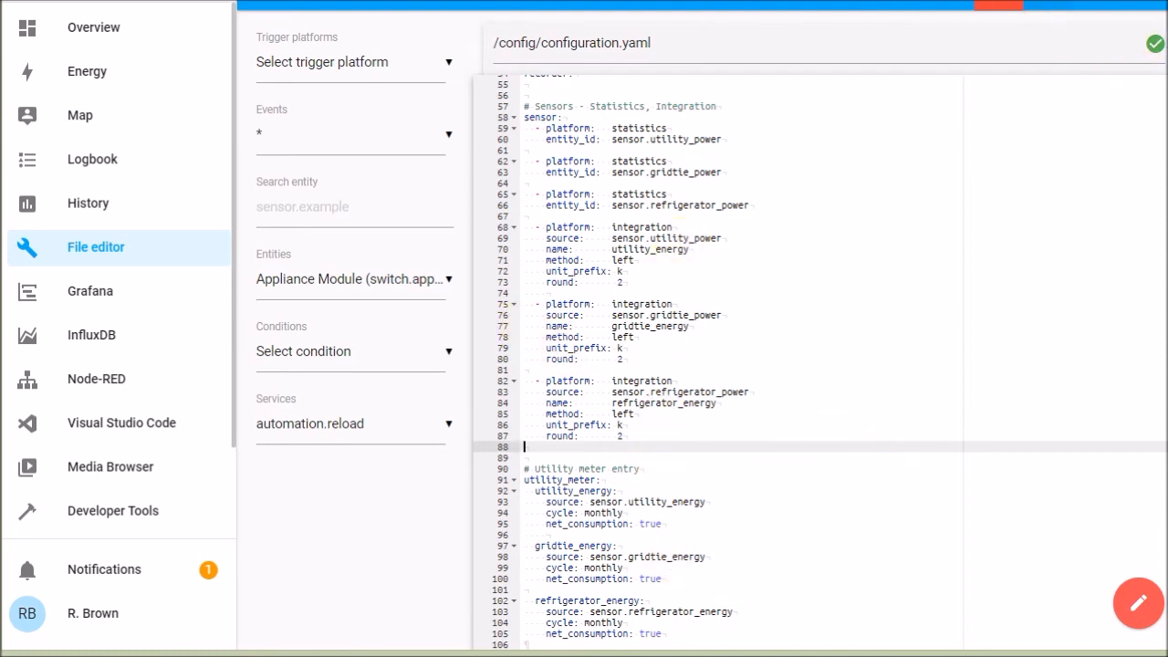
- Save configuration.yaml and restart Home Assistant Core from the Supervisor's system page
left_click(999, 4)
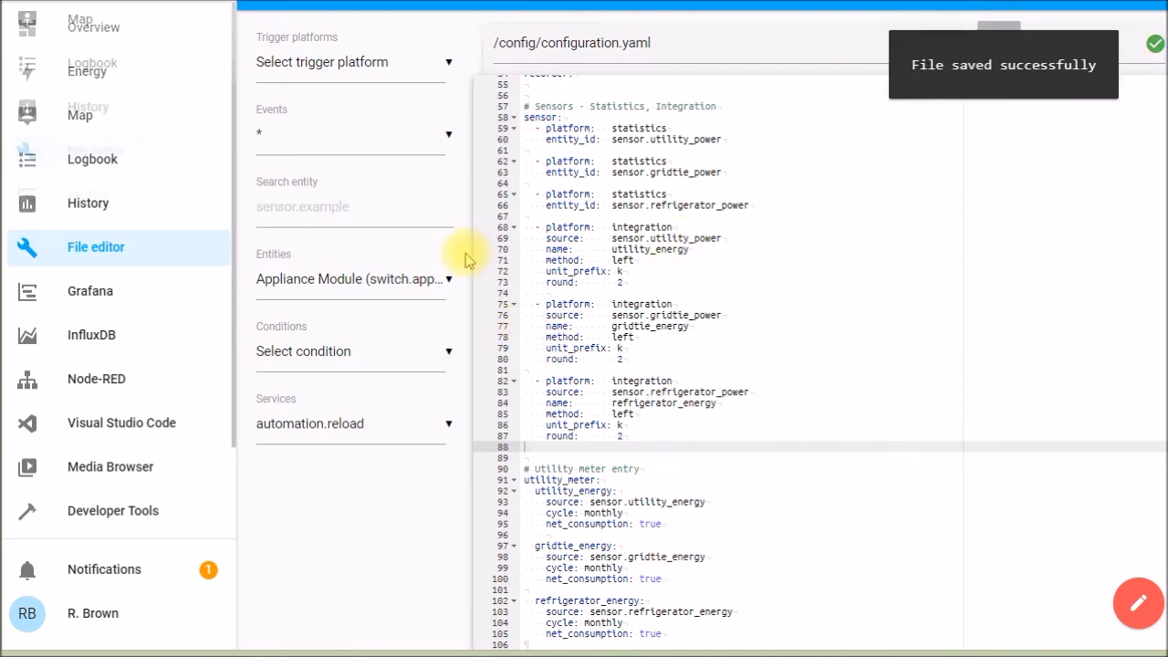
scroll(149, 410, "down", 2)
left_click(103, 459)
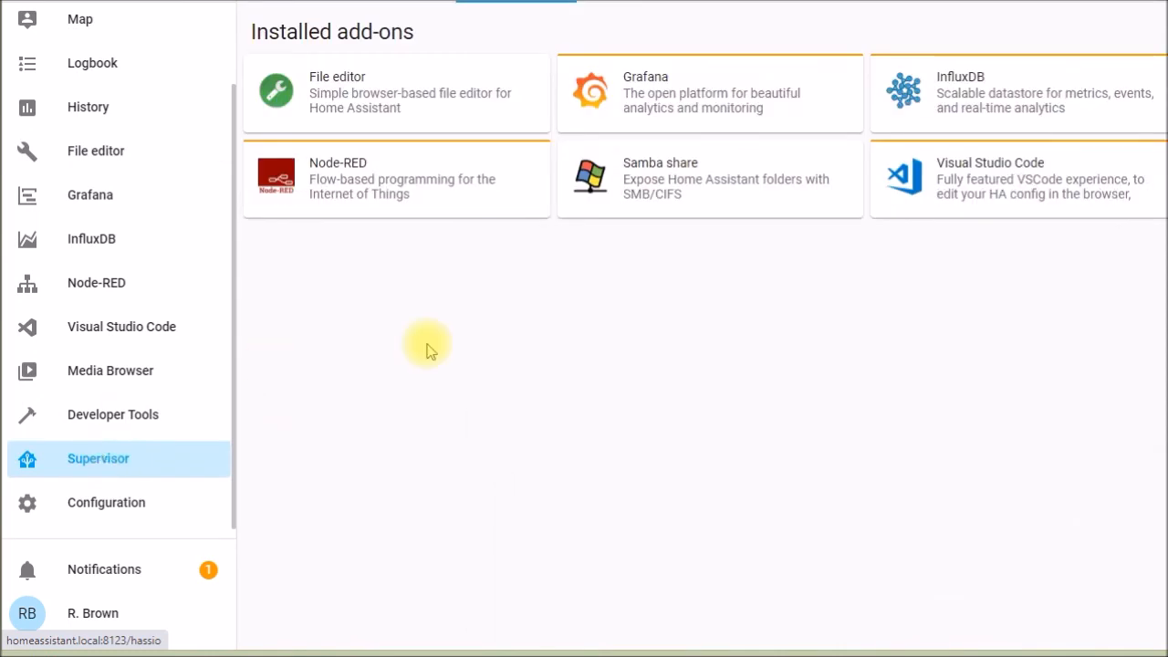
left_click(879, 2)
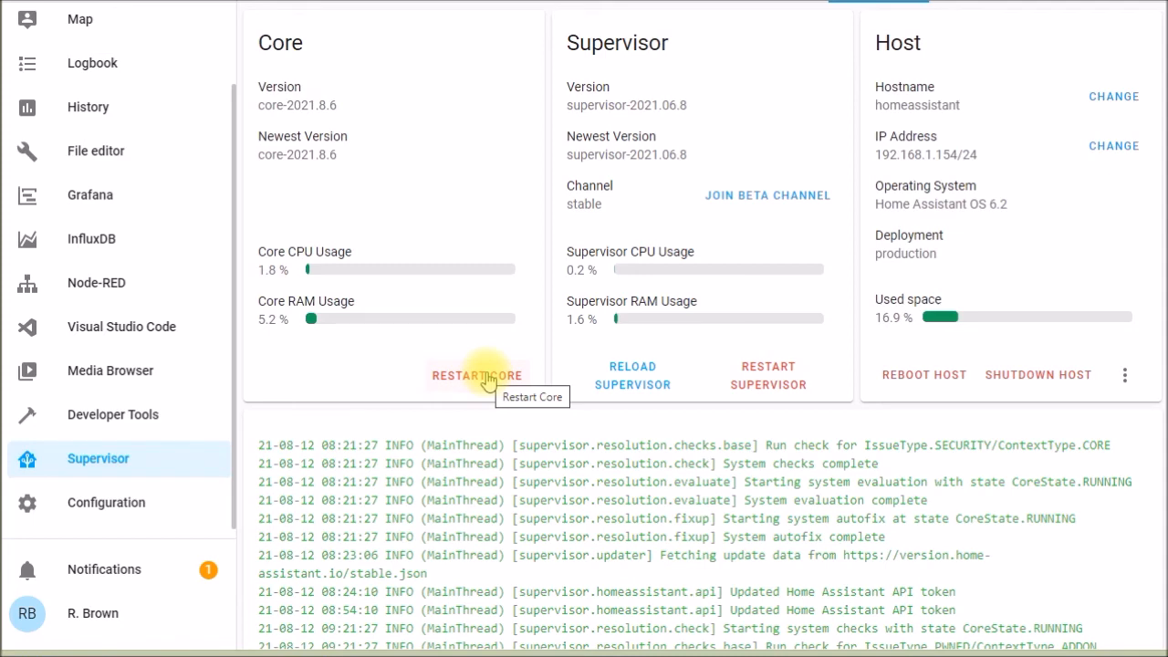
left_click(490, 379)
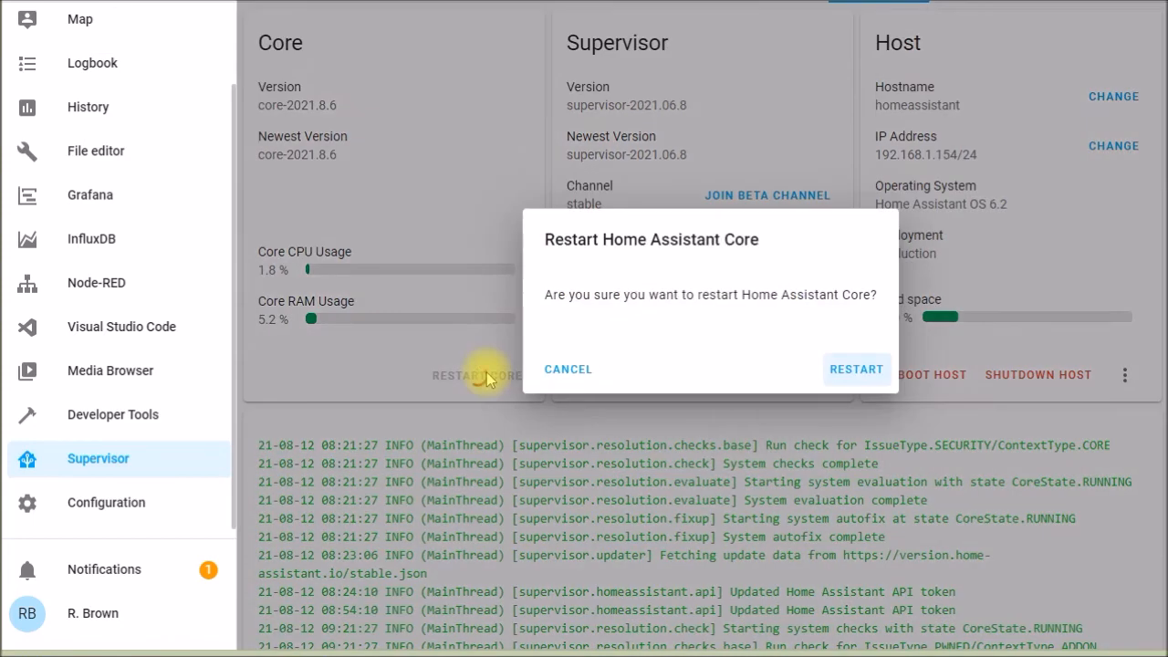
left_click(856, 374)
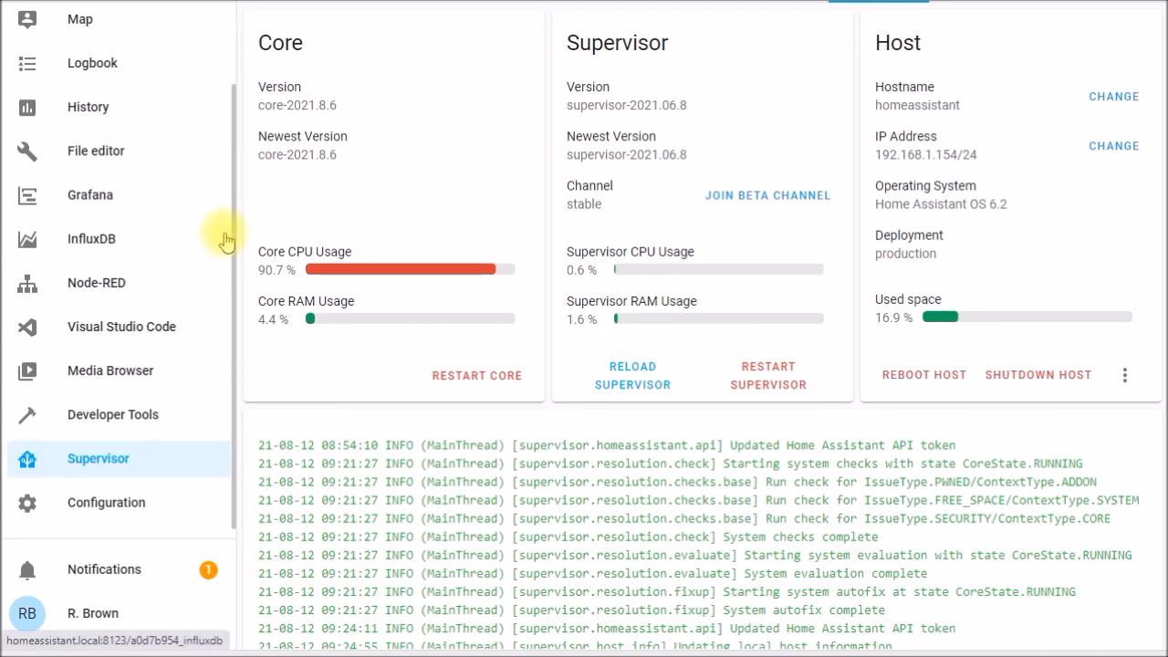
- Add refrigerator_energy as an individual device in the energy configuration
scroll(182, 110, "up", 2)
left_click(109, 36)
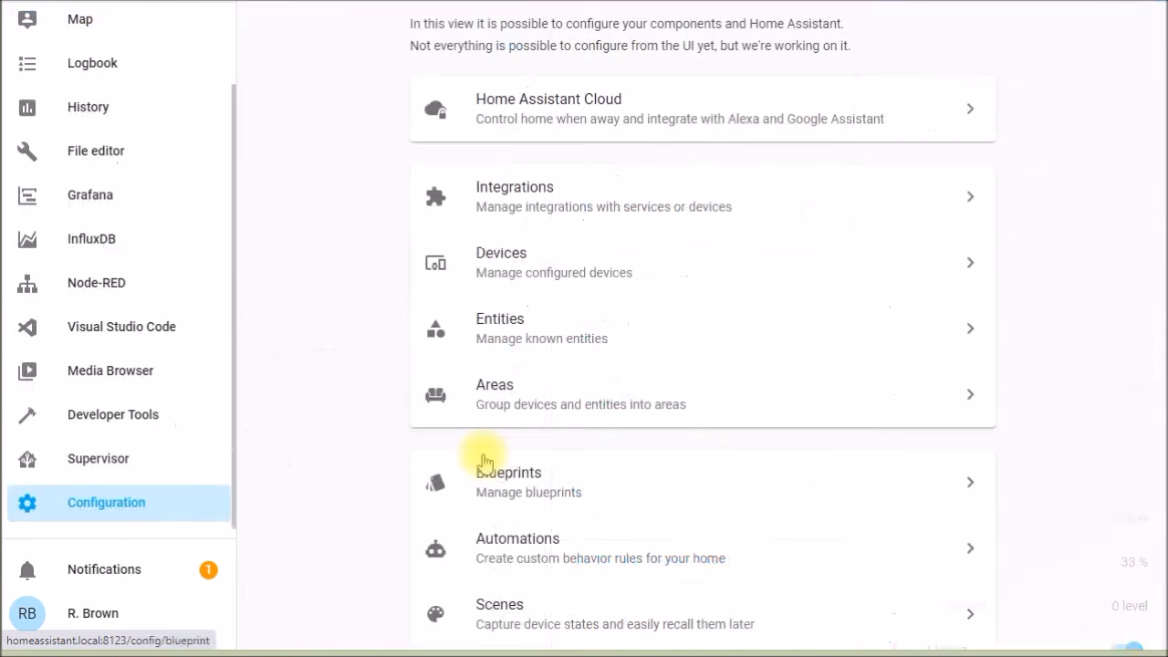
scroll(483, 461, "down", 1)
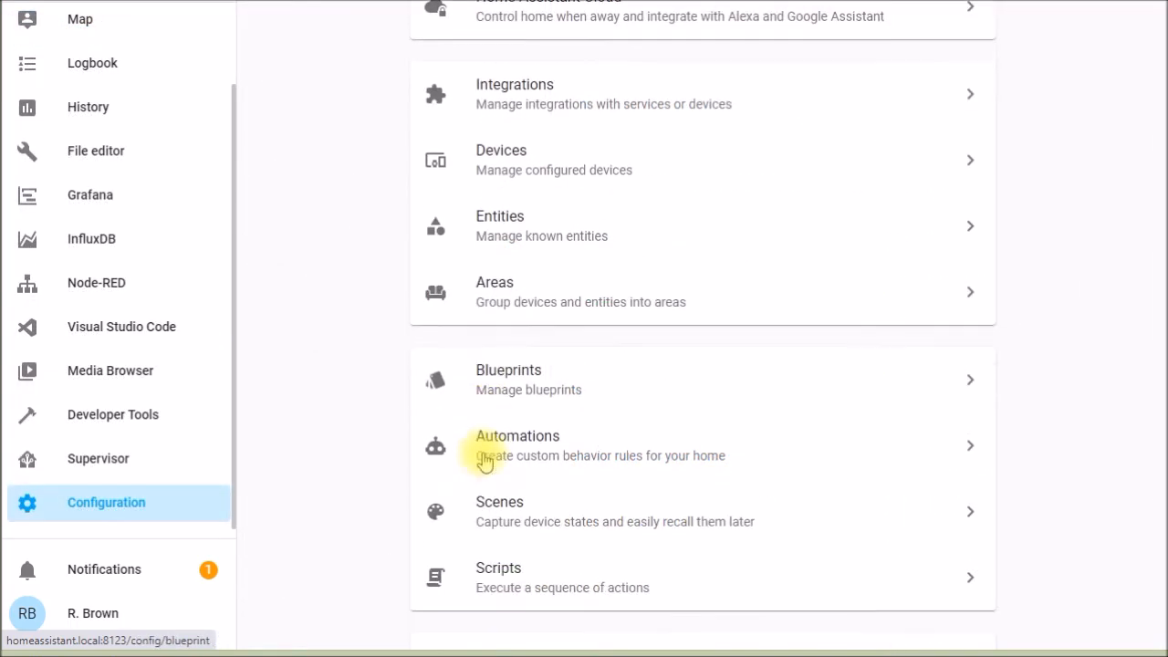
scroll(483, 461, "down", 4)
scroll(603, 408, "down", 3)
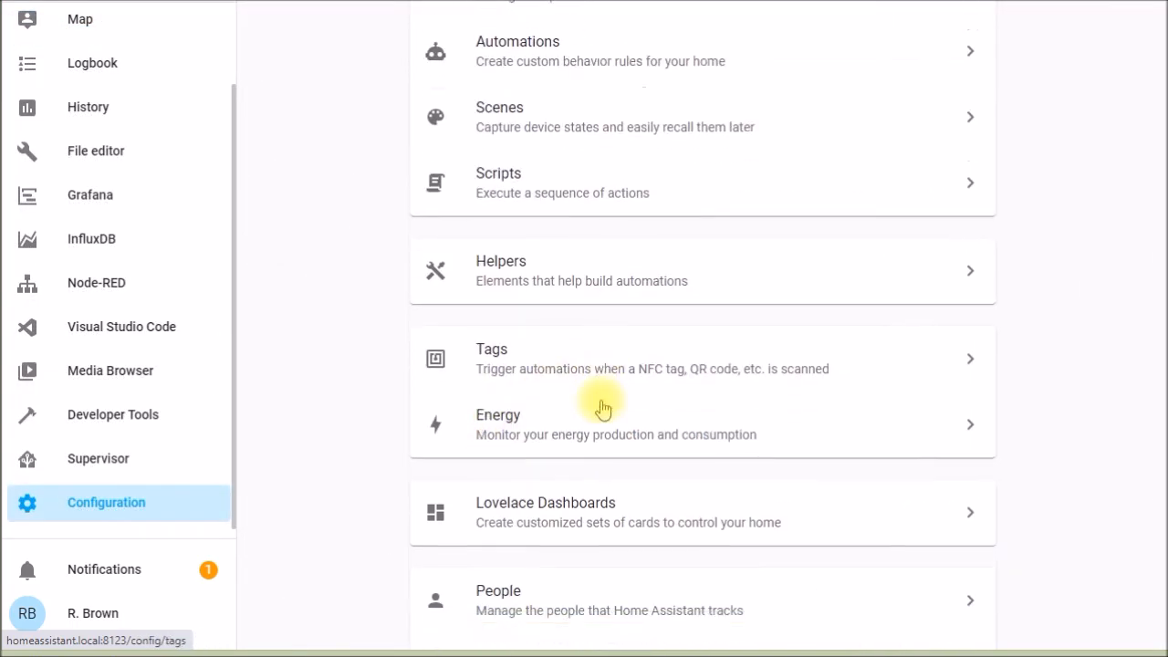
left_click(511, 193)
scroll(981, 319, "down", 1)
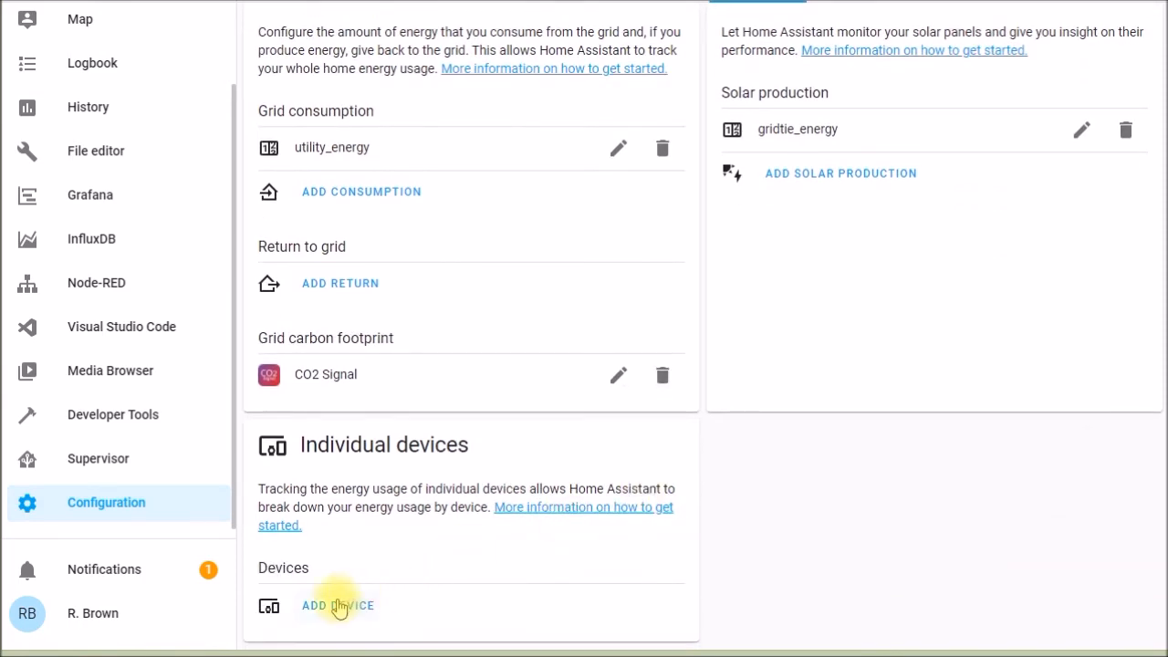
left_click(356, 603)
left_click(701, 325)
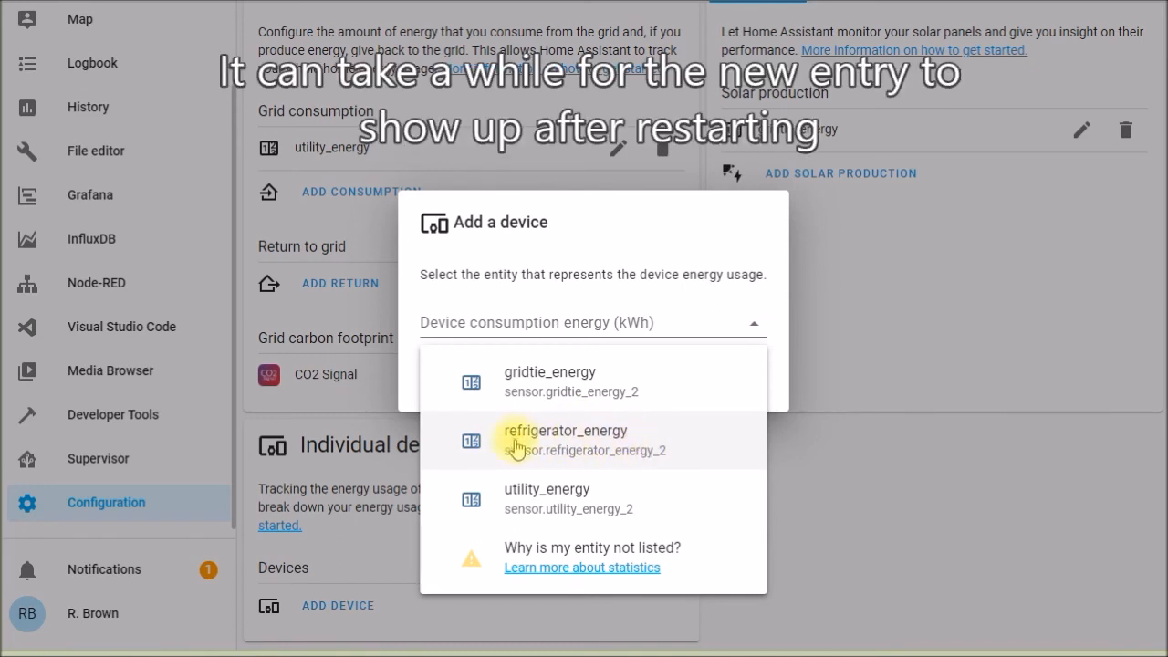
left_click(593, 436)
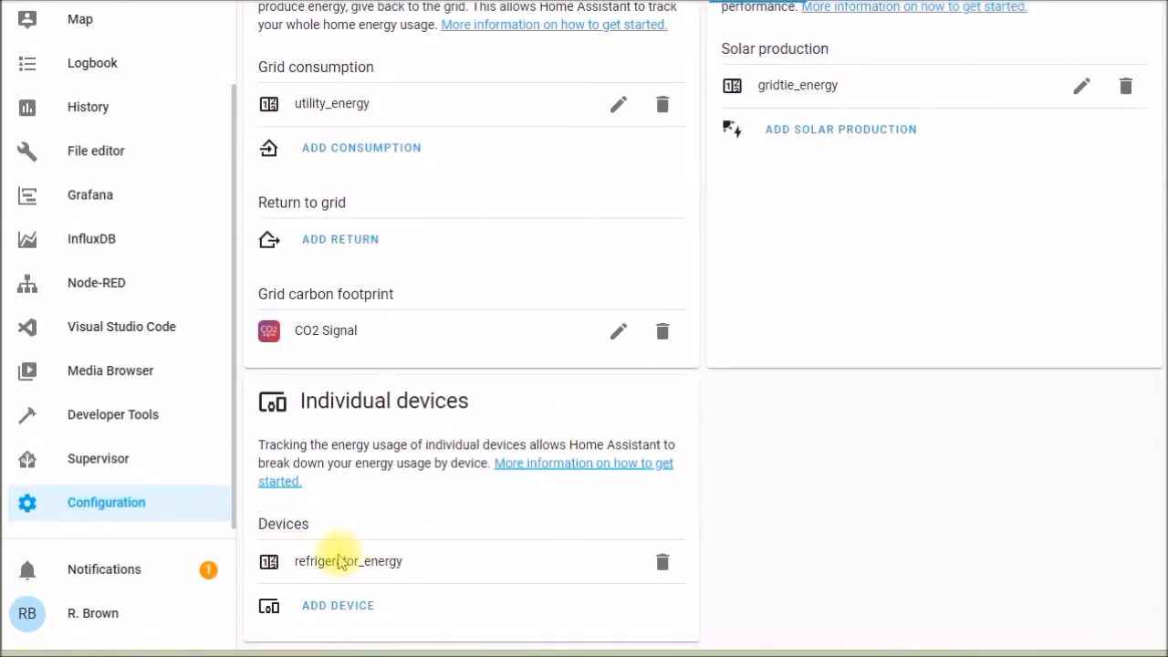
- Examine the Energy dashboard's usage, solar production, sources and individual device charts, including the refrigerator_energy usage
scroll(117, 95, "up", 2)
left_click(117, 23)
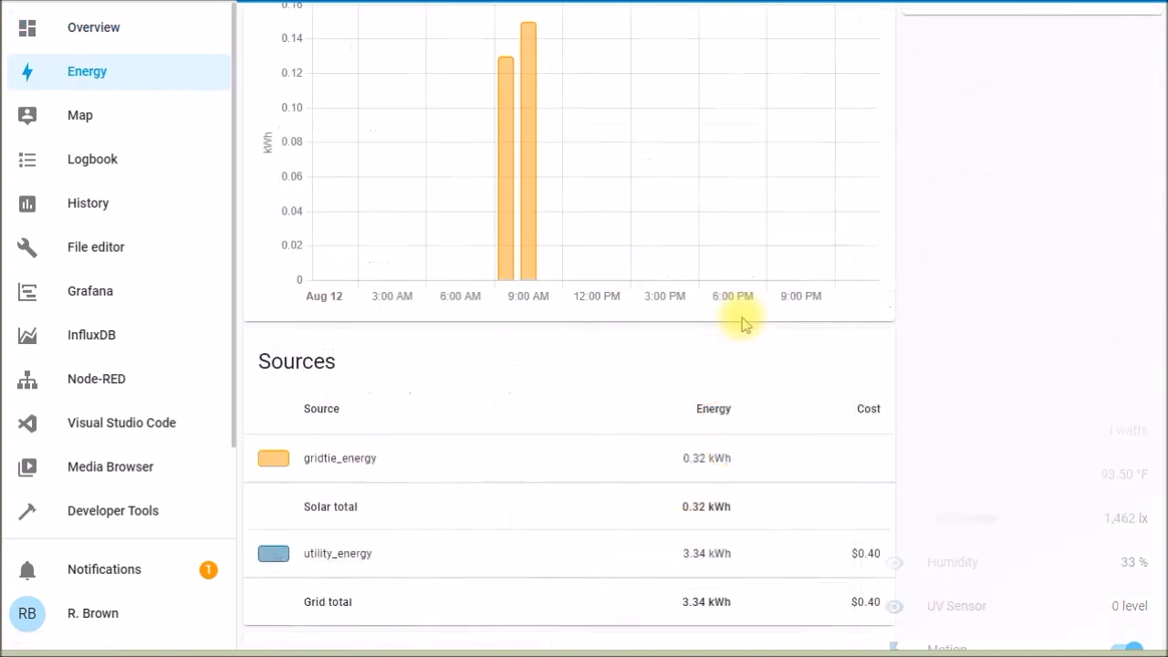
scroll(743, 324, "down", 2)
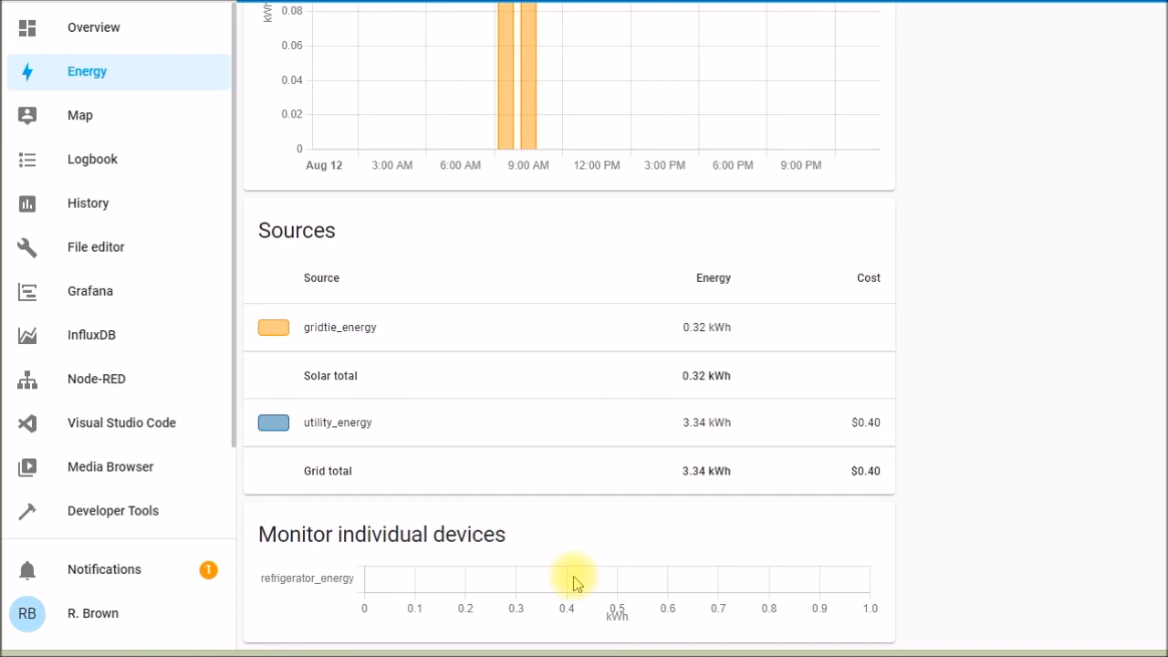
scroll(573, 581, "up", 5)
mouse_move(522, 475)
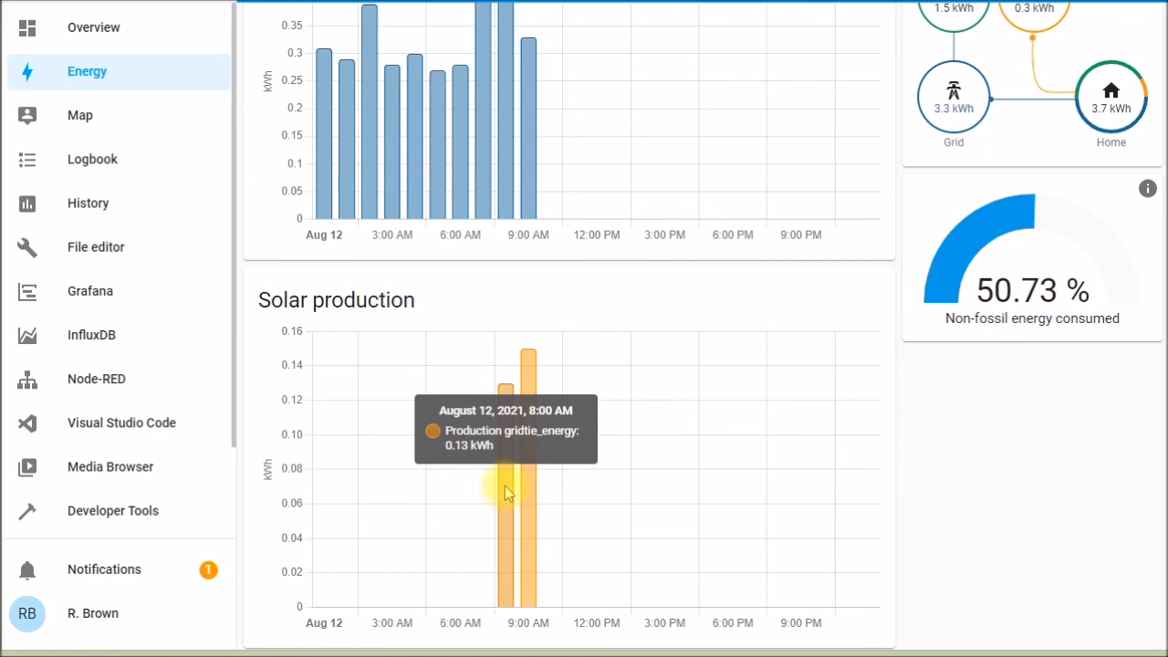
scroll(505, 486, "up", 2)
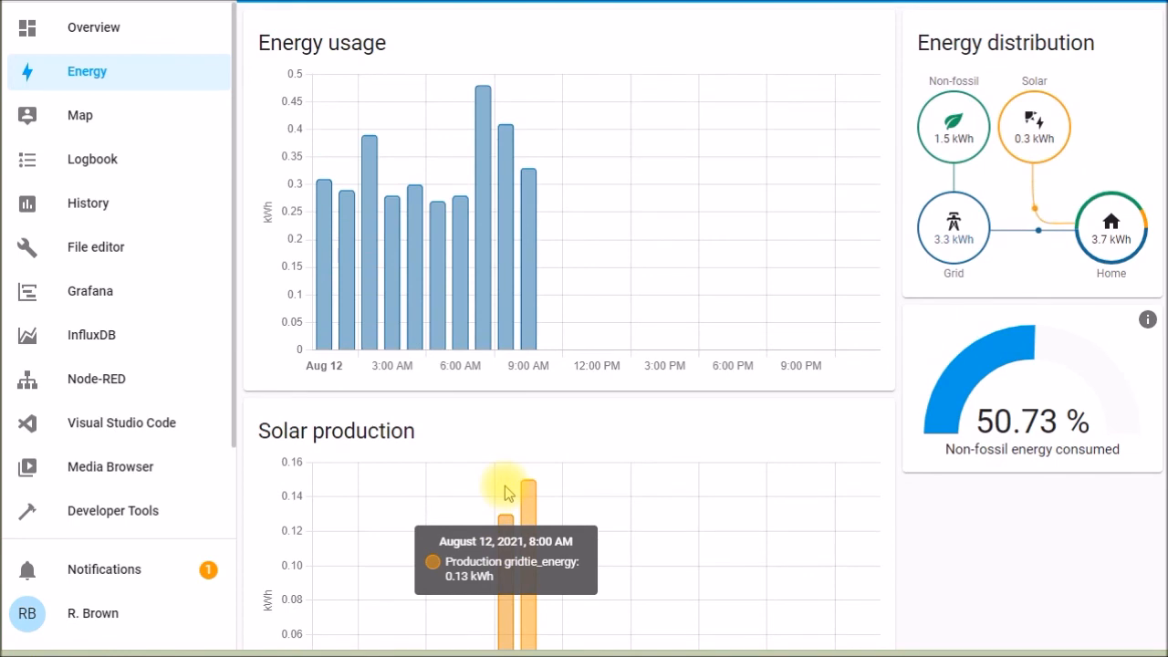
scroll(505, 485, "down", 6)
scroll(521, 575, "down", 1)
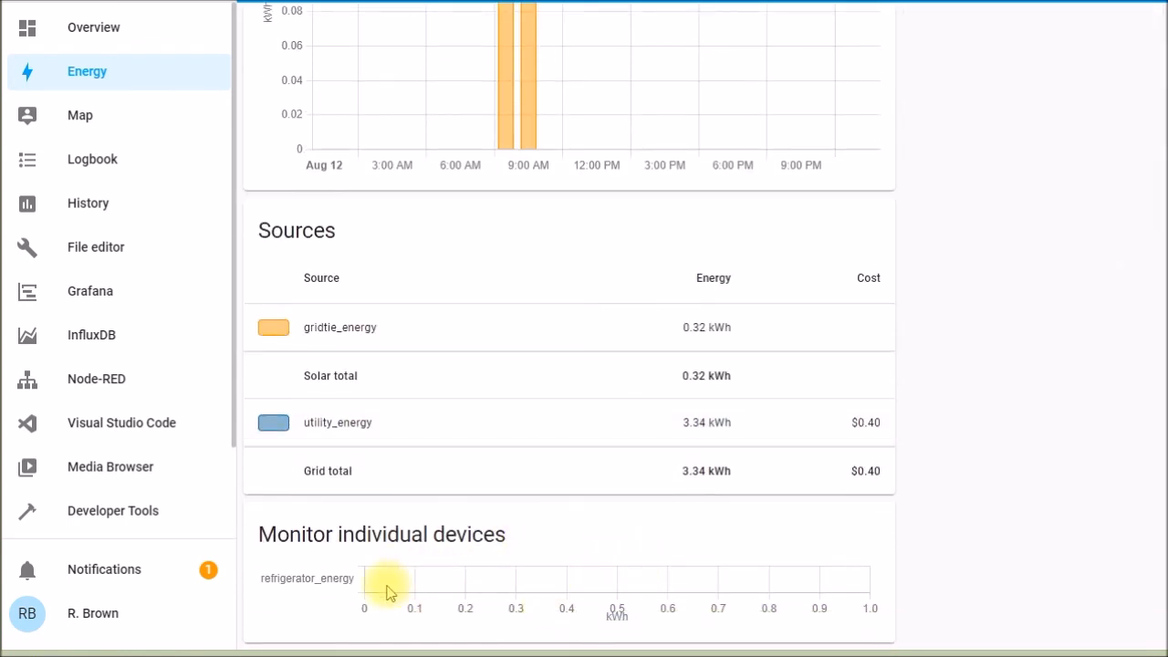
scroll(1122, 574, "up", 9)
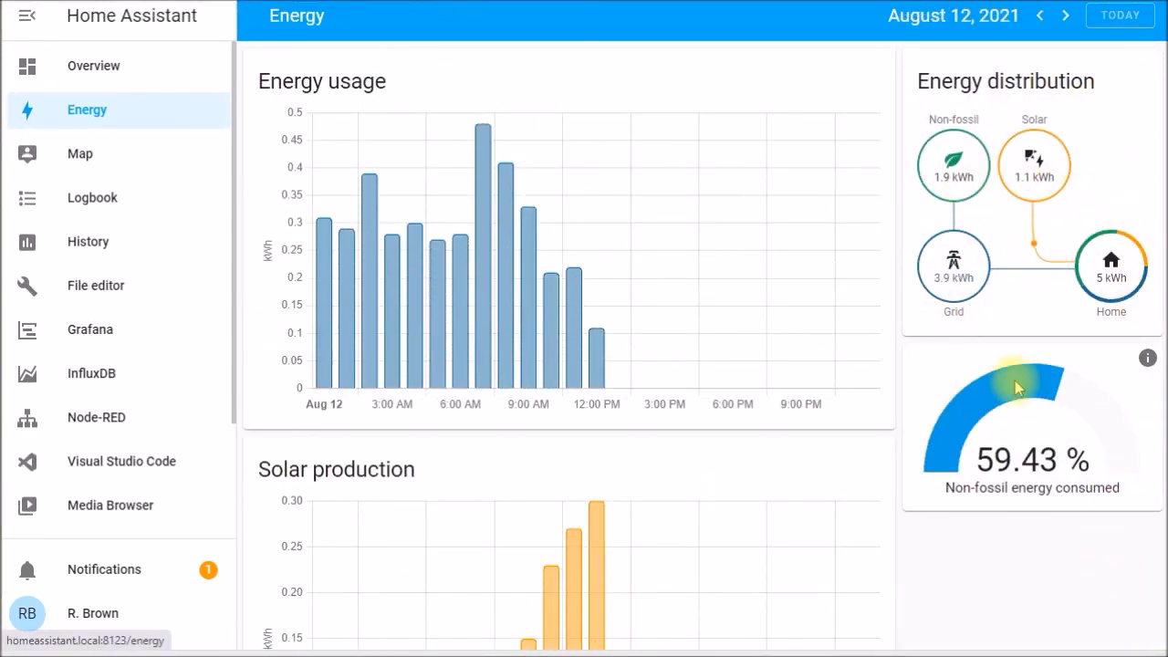
scroll(556, 462, "down", 7)
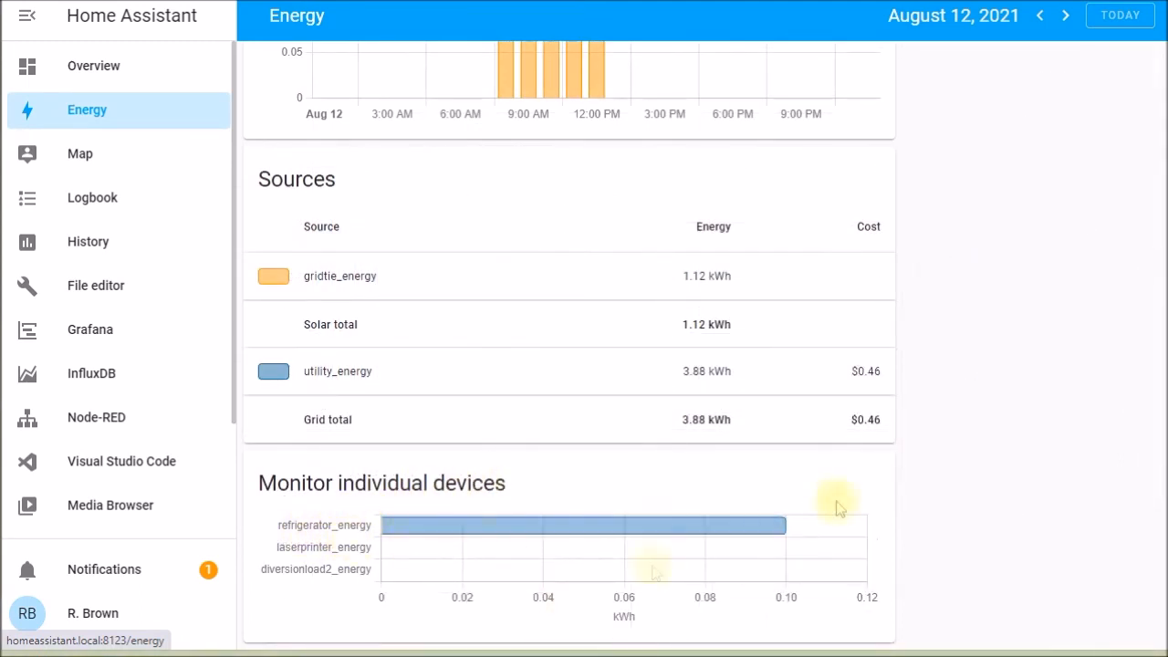
mouse_move(785, 529)
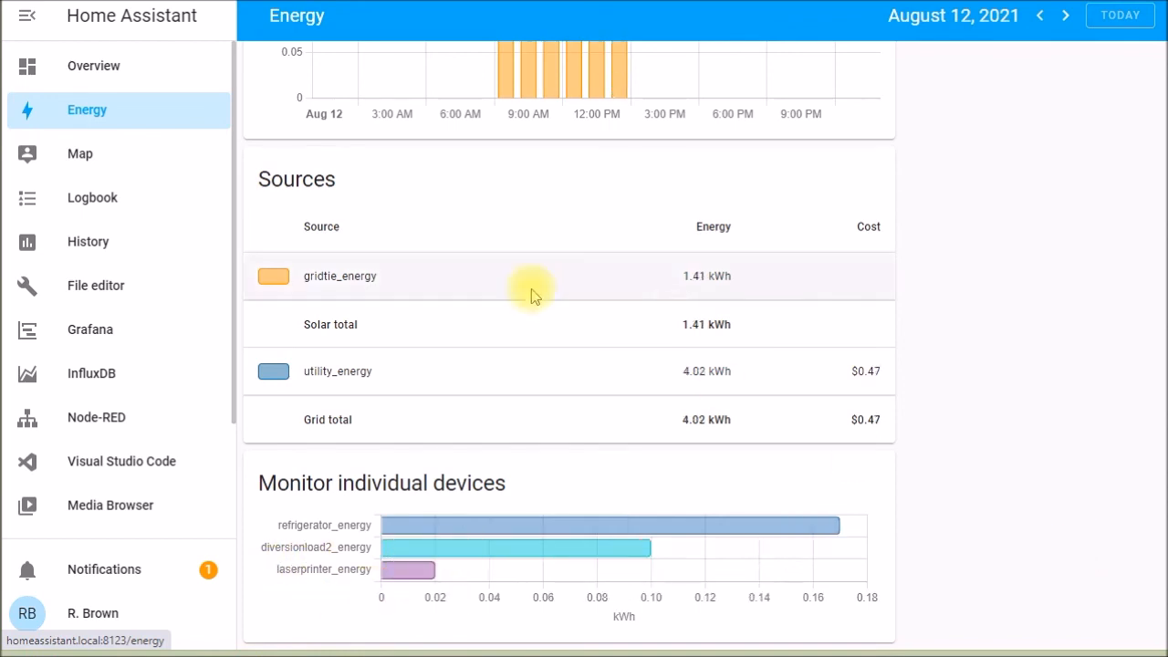
mouse_move(415, 538)
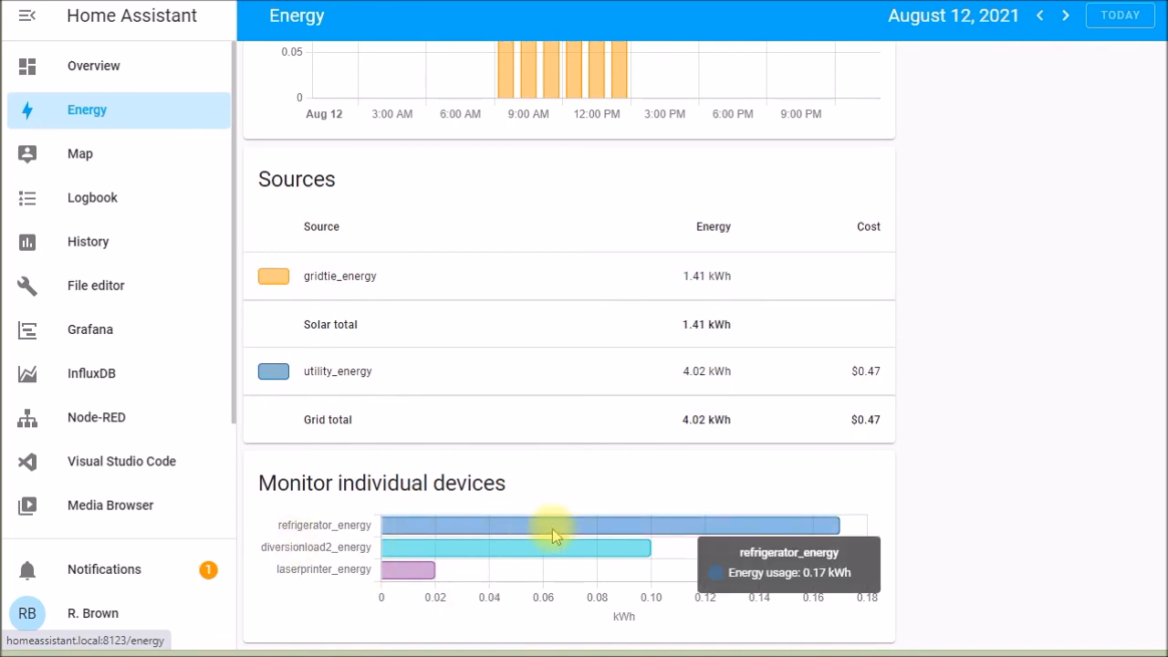